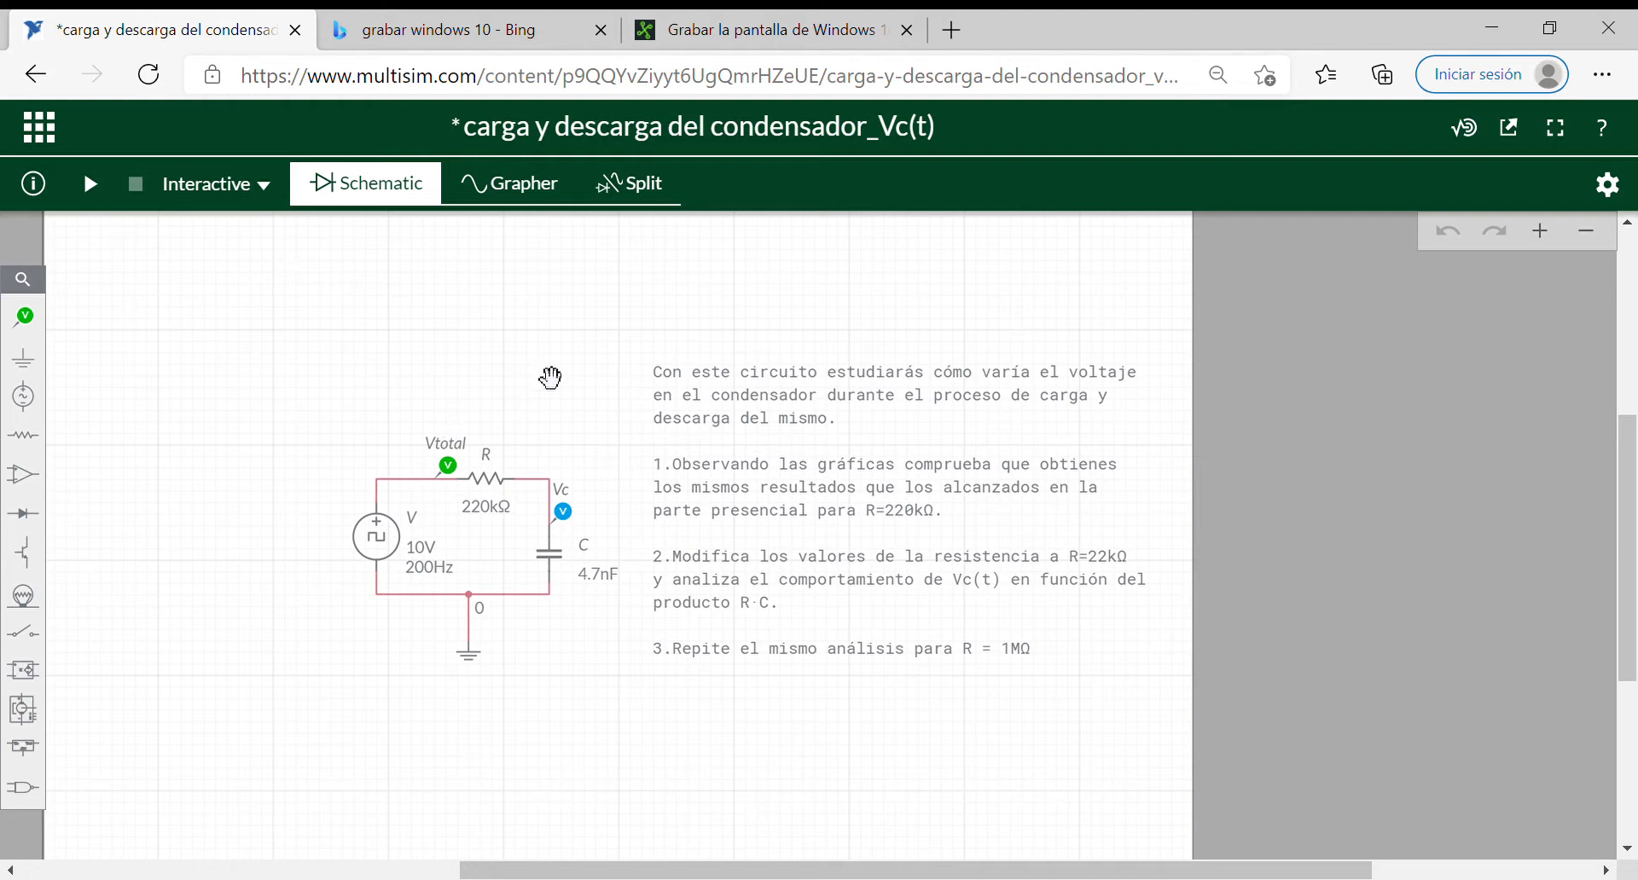
Run the interactive simulation of the RC circuit and display the Vtotal and Vc waveforms in the Grapher
click(525, 150)
click(466, 594)
click(94, 192)
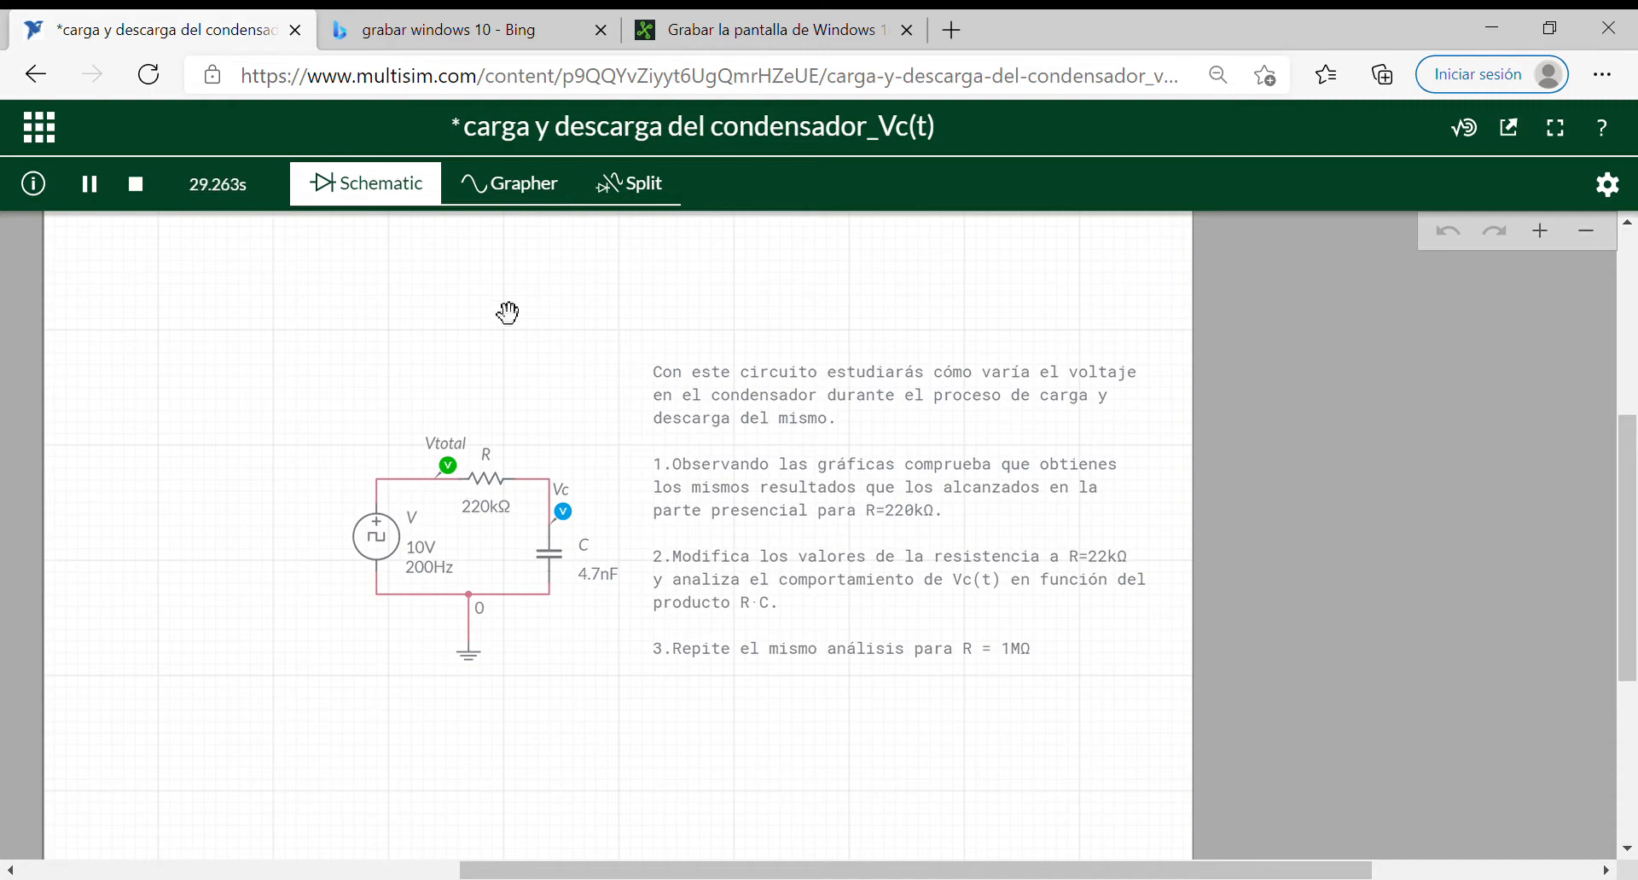
click(510, 185)
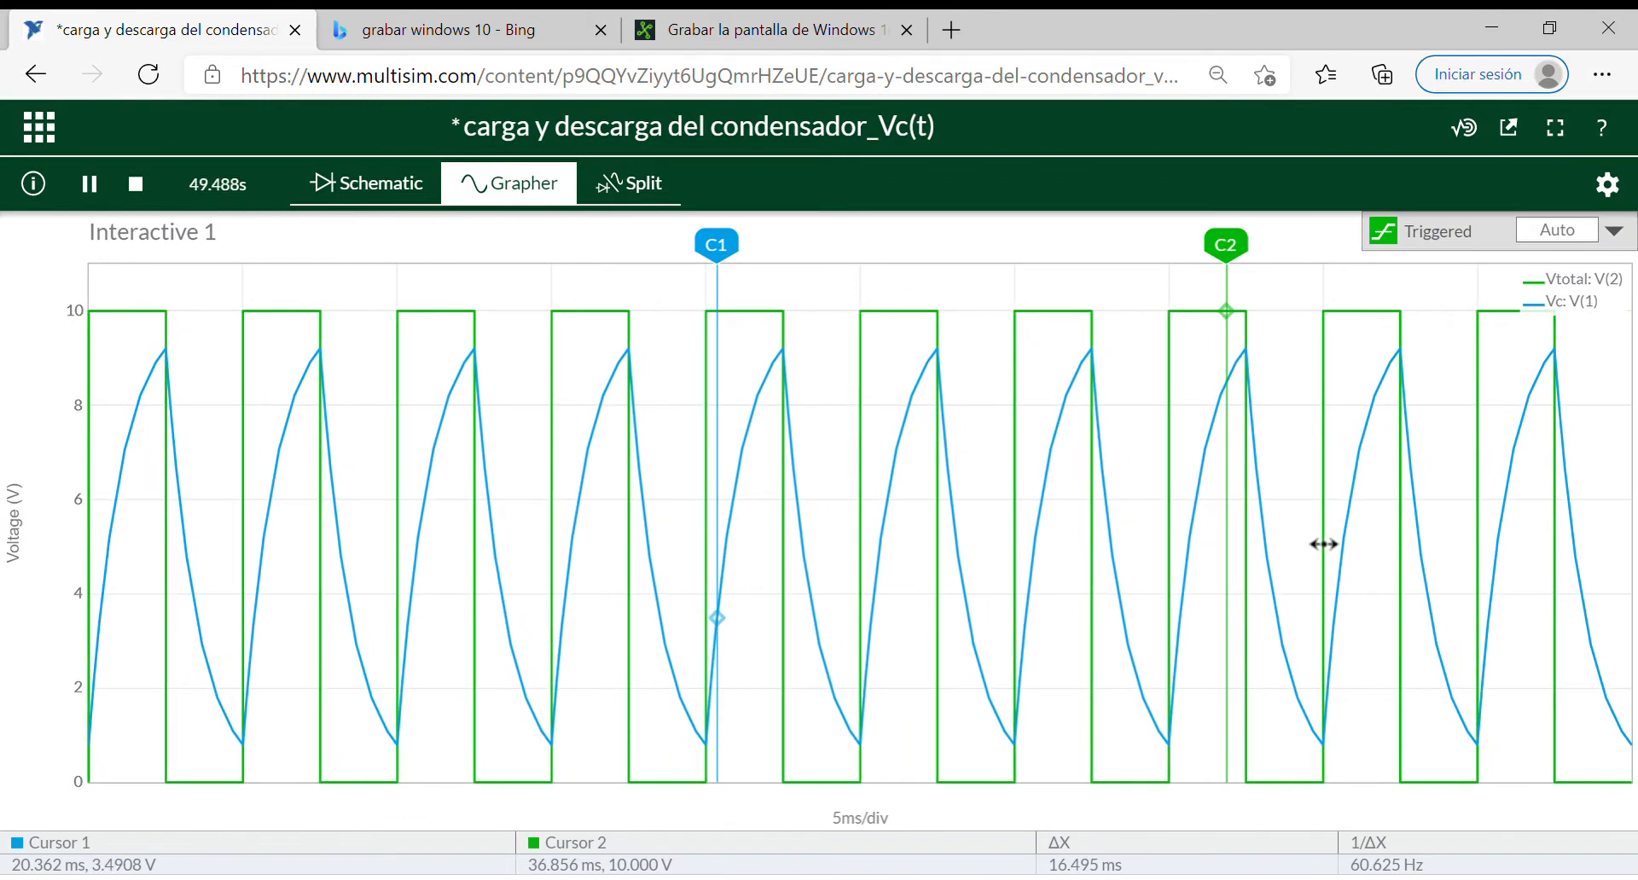
Set the waveform time scale to 2 ms per division, then pause and stop the simulation
scroll(854, 599, up, 2)
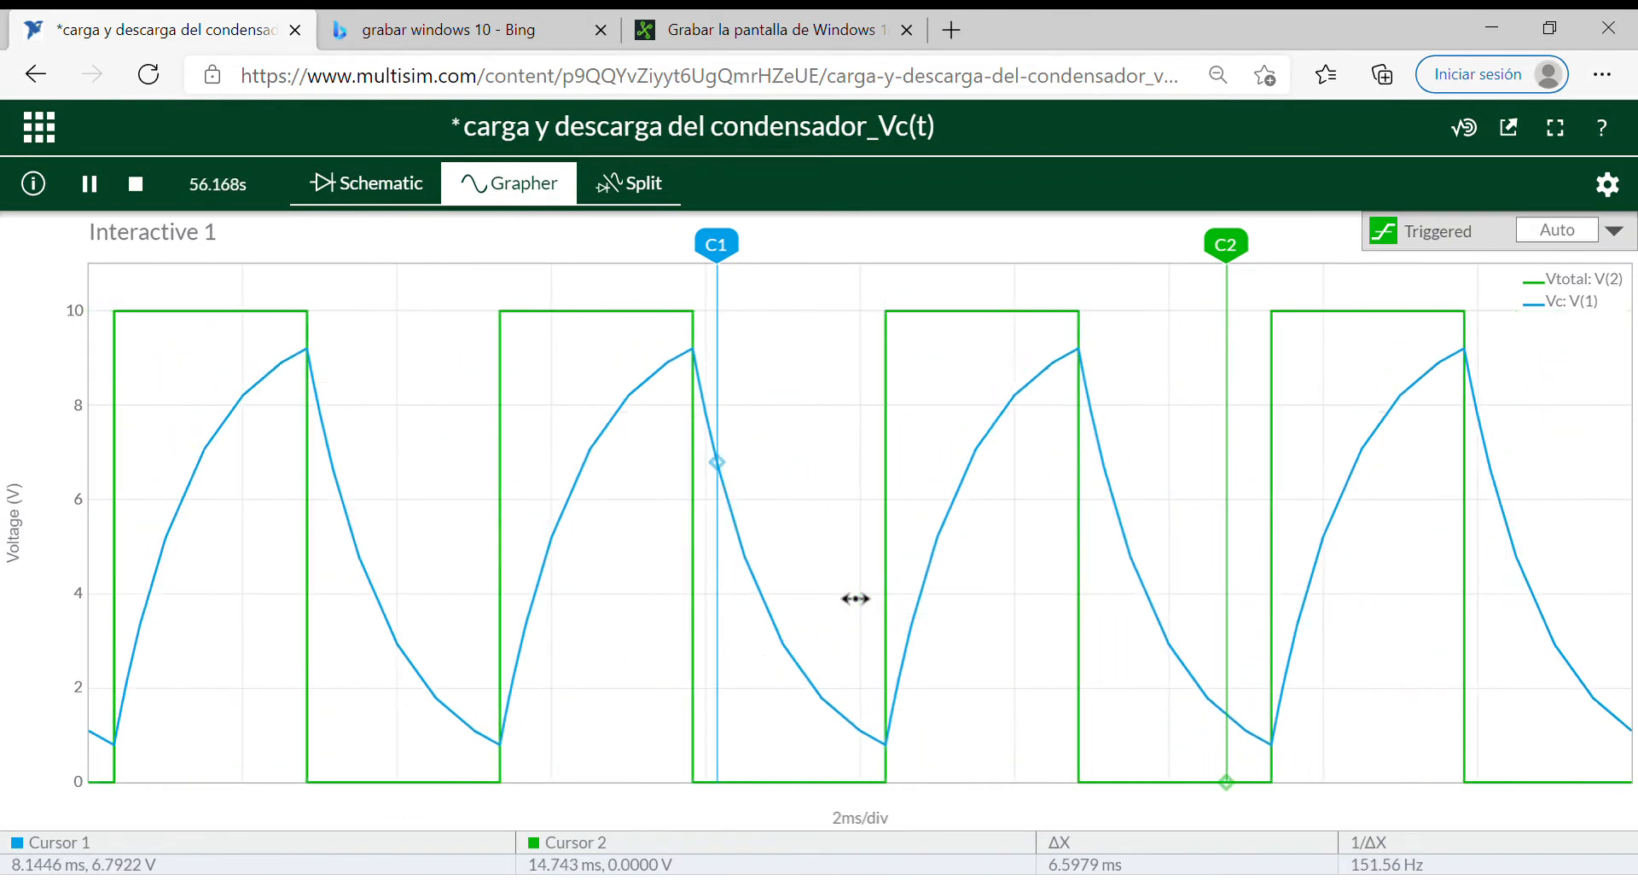
scroll(855, 599, up, 1)
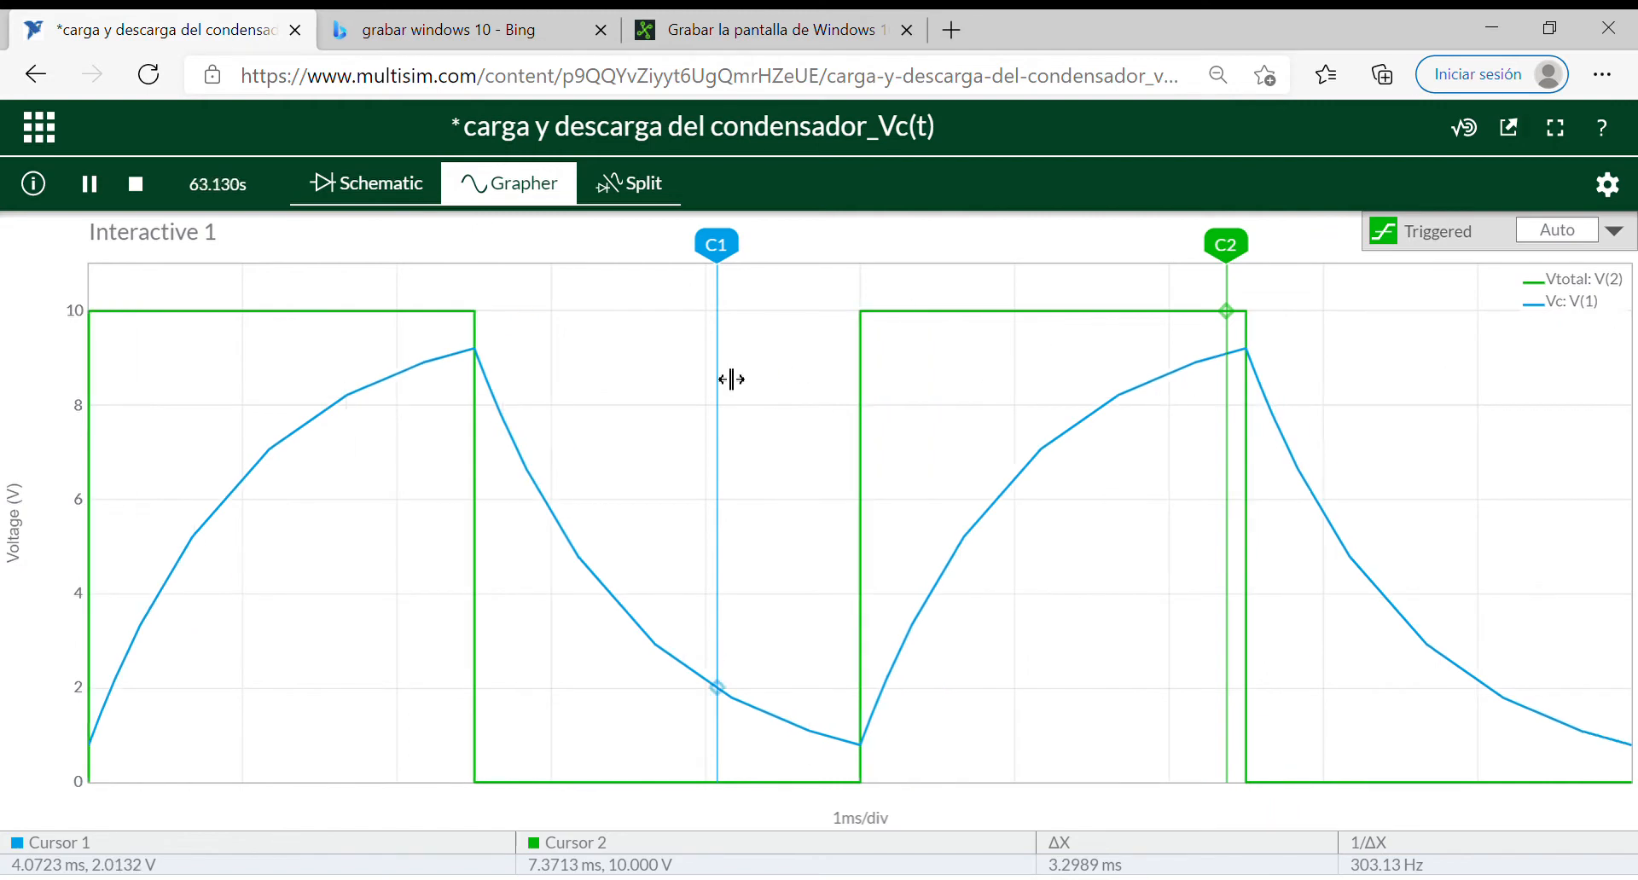
scroll(731, 378, down, 1)
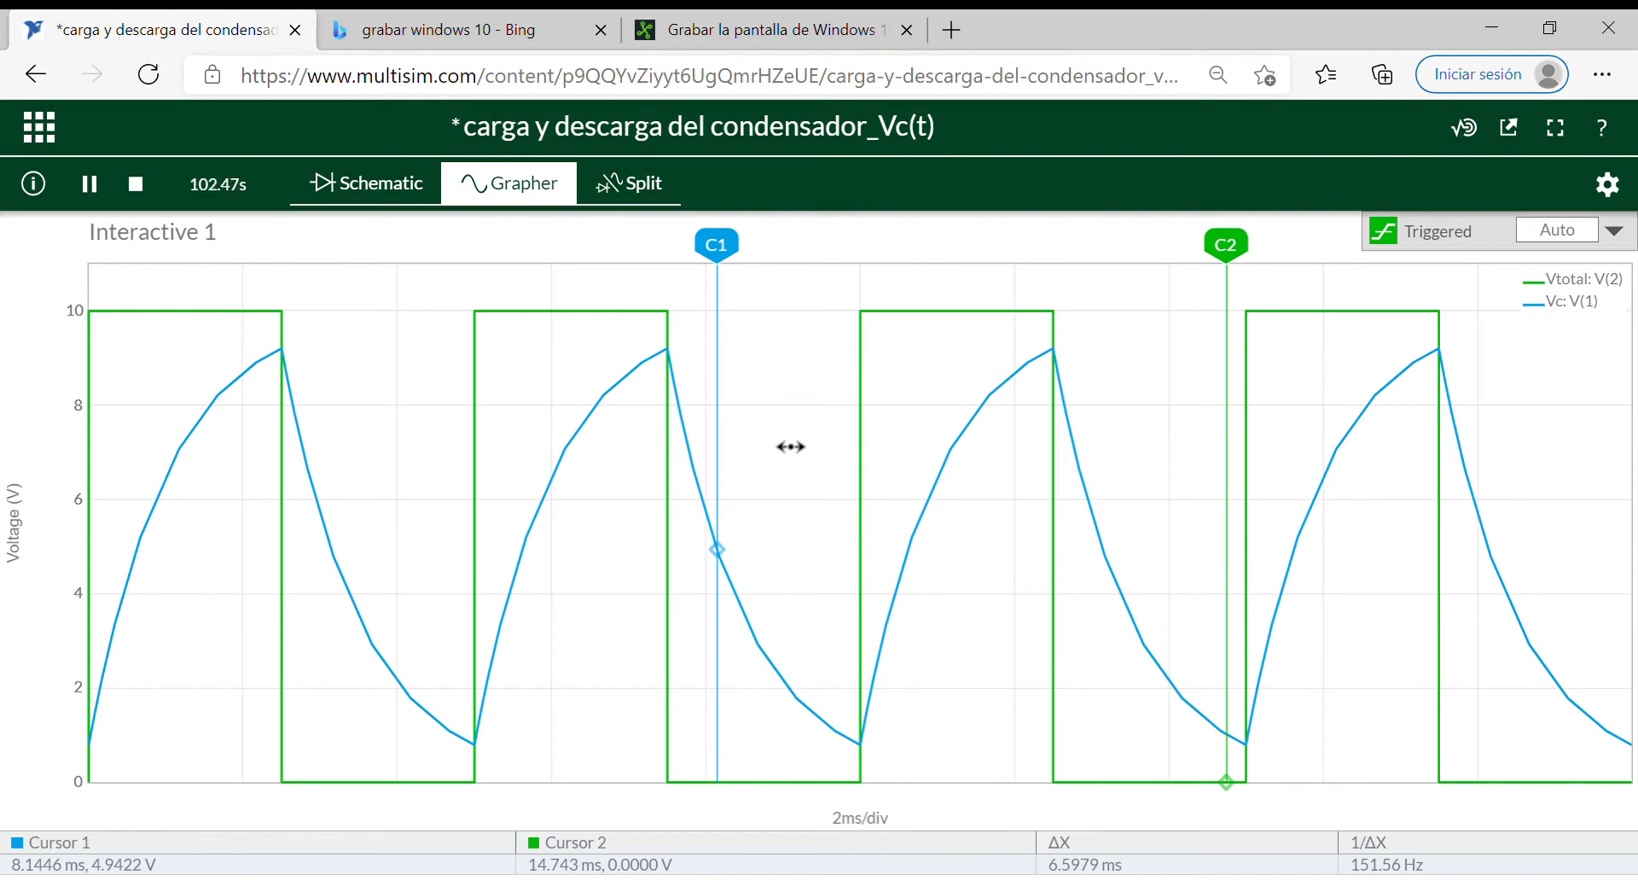
click(90, 186)
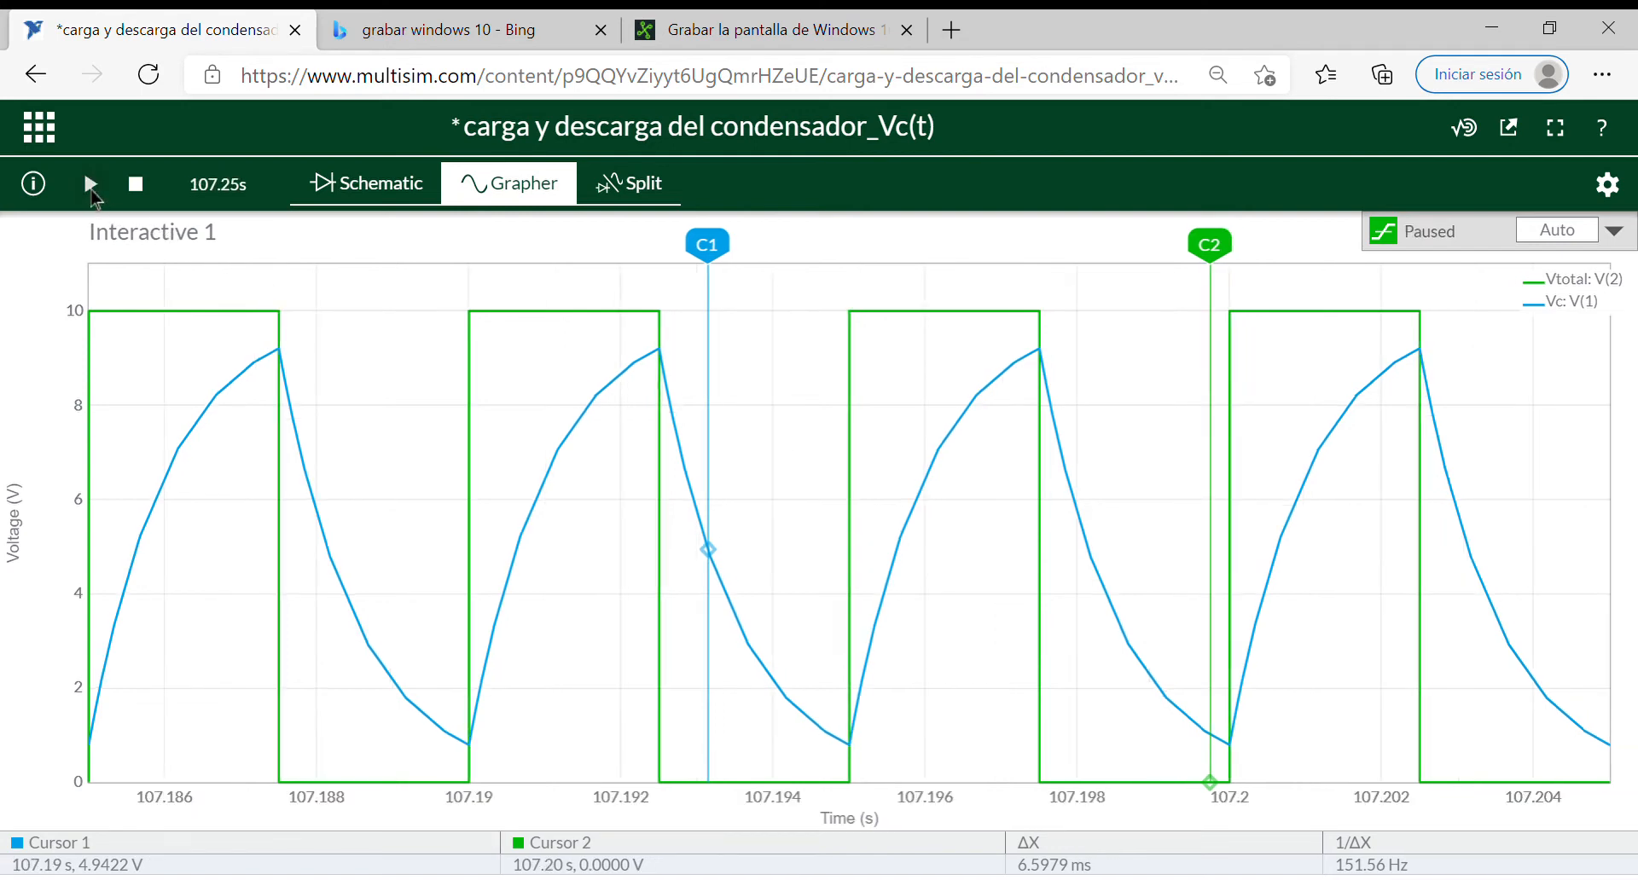
click(135, 188)
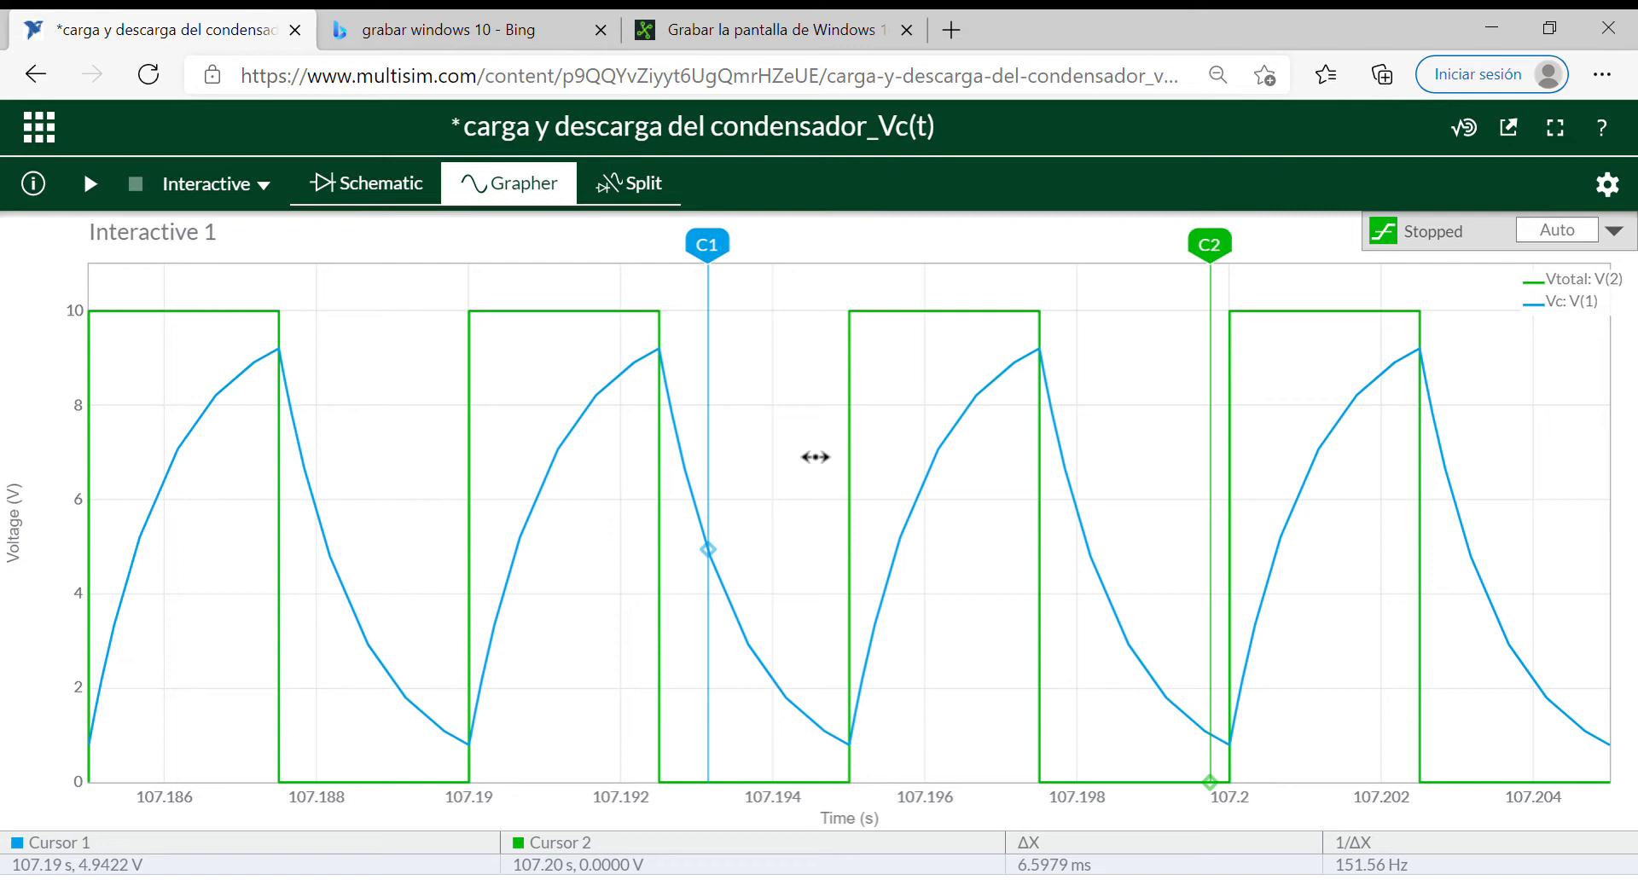
Examine the capacitor's charge and discharge curves on the stopped graph at several time scales
scroll(819, 655, up, 2)
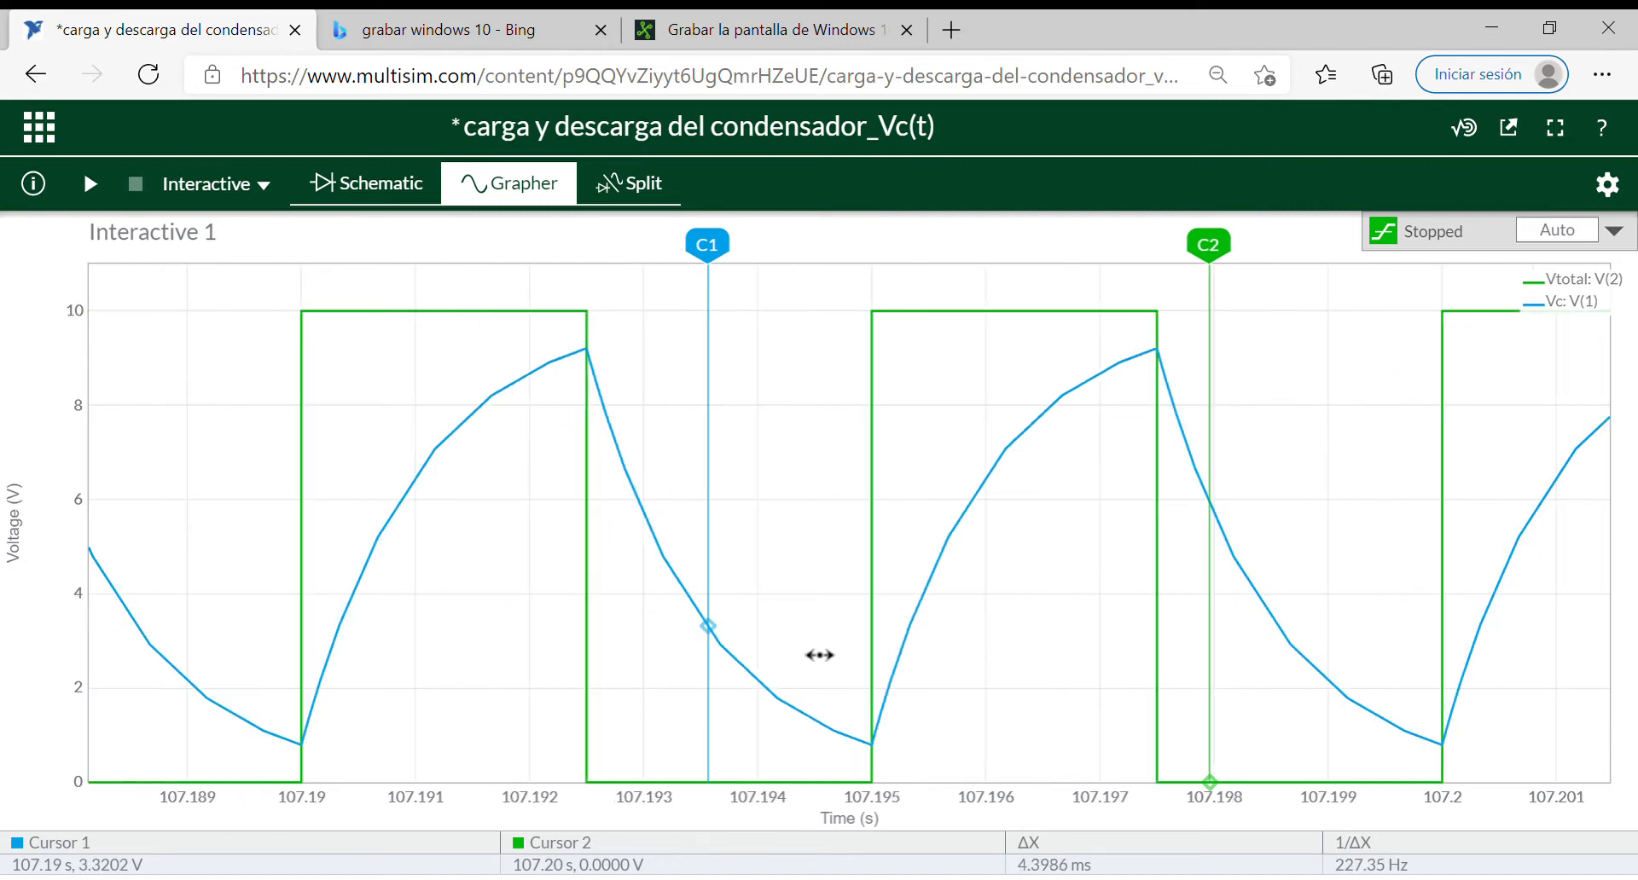
scroll(819, 655, down, 2)
scroll(819, 655, up, 2)
scroll(819, 656, up, 2)
scroll(819, 655, up, 2)
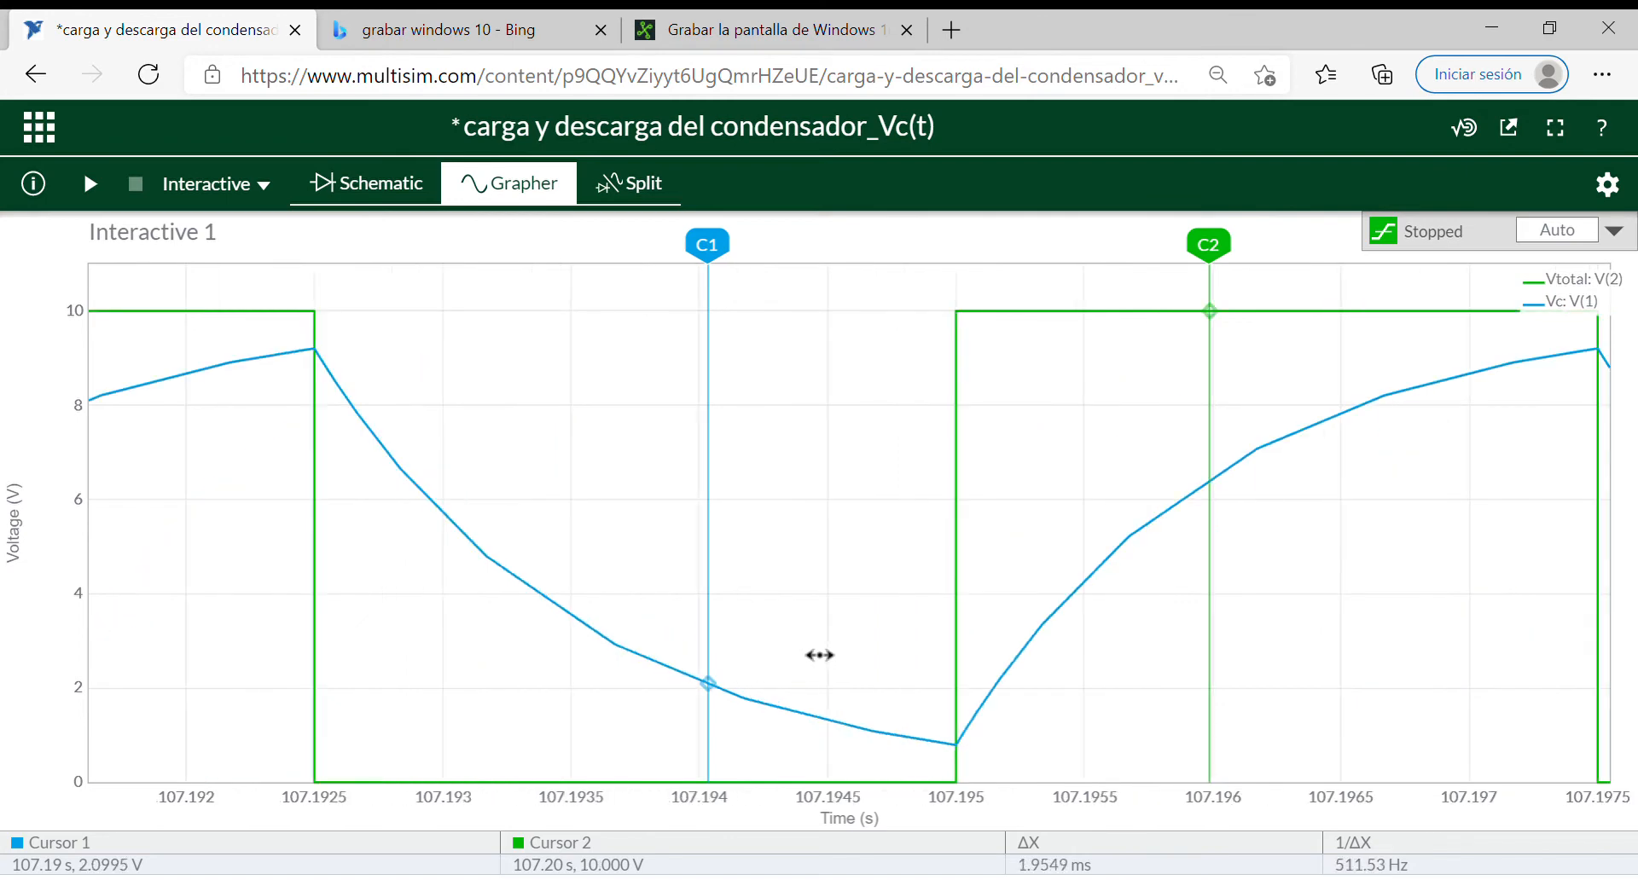
scroll(819, 655, up, 2)
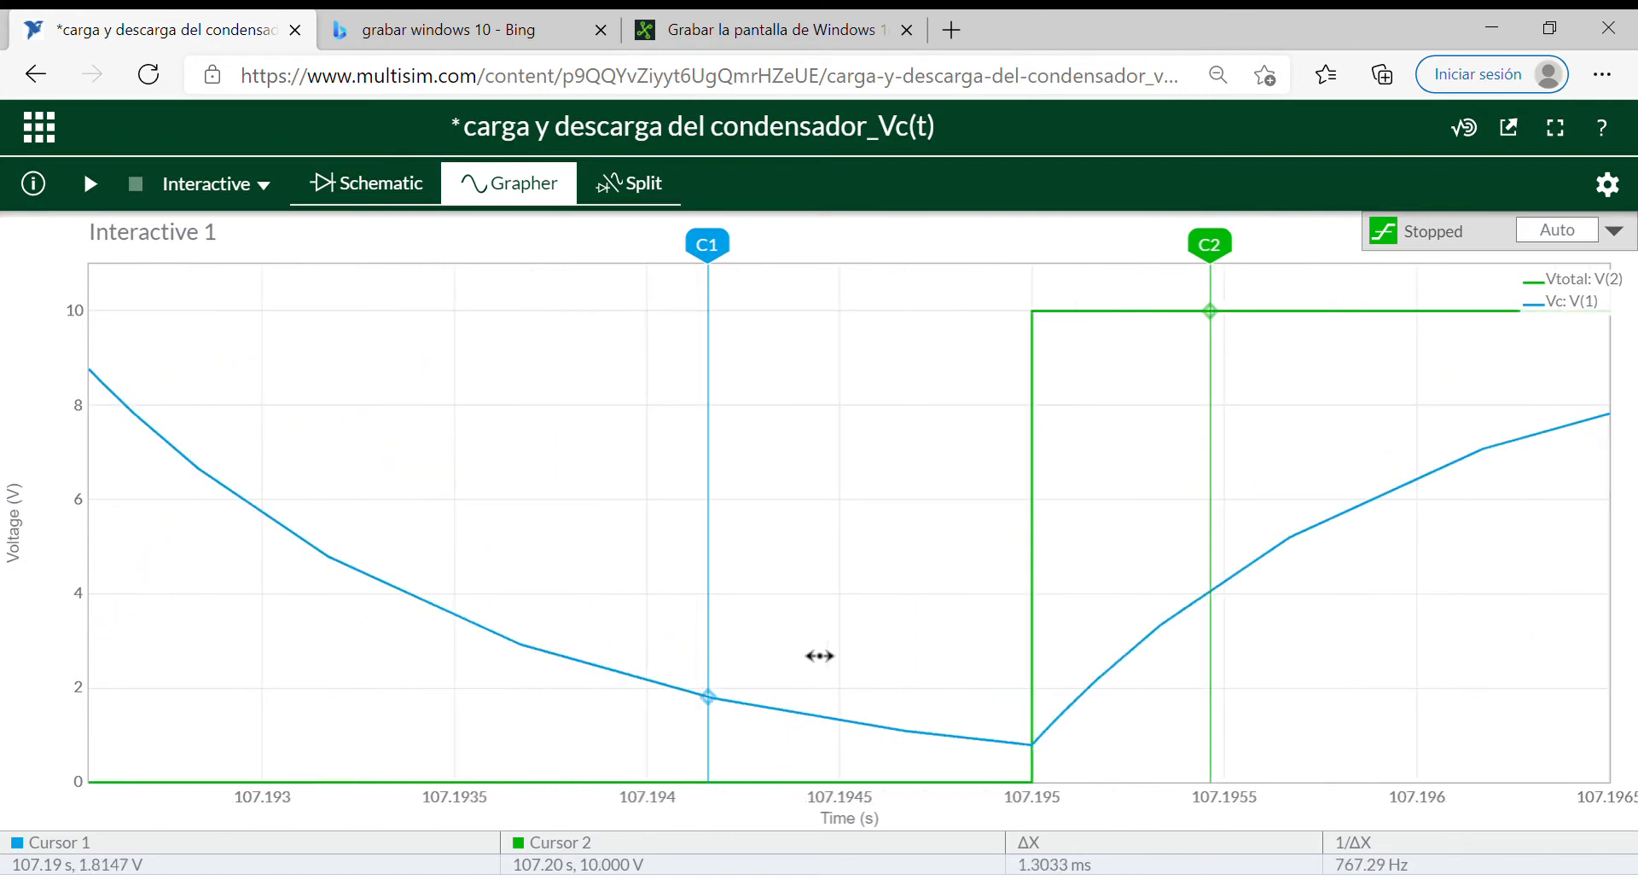
scroll(819, 655, down, 8)
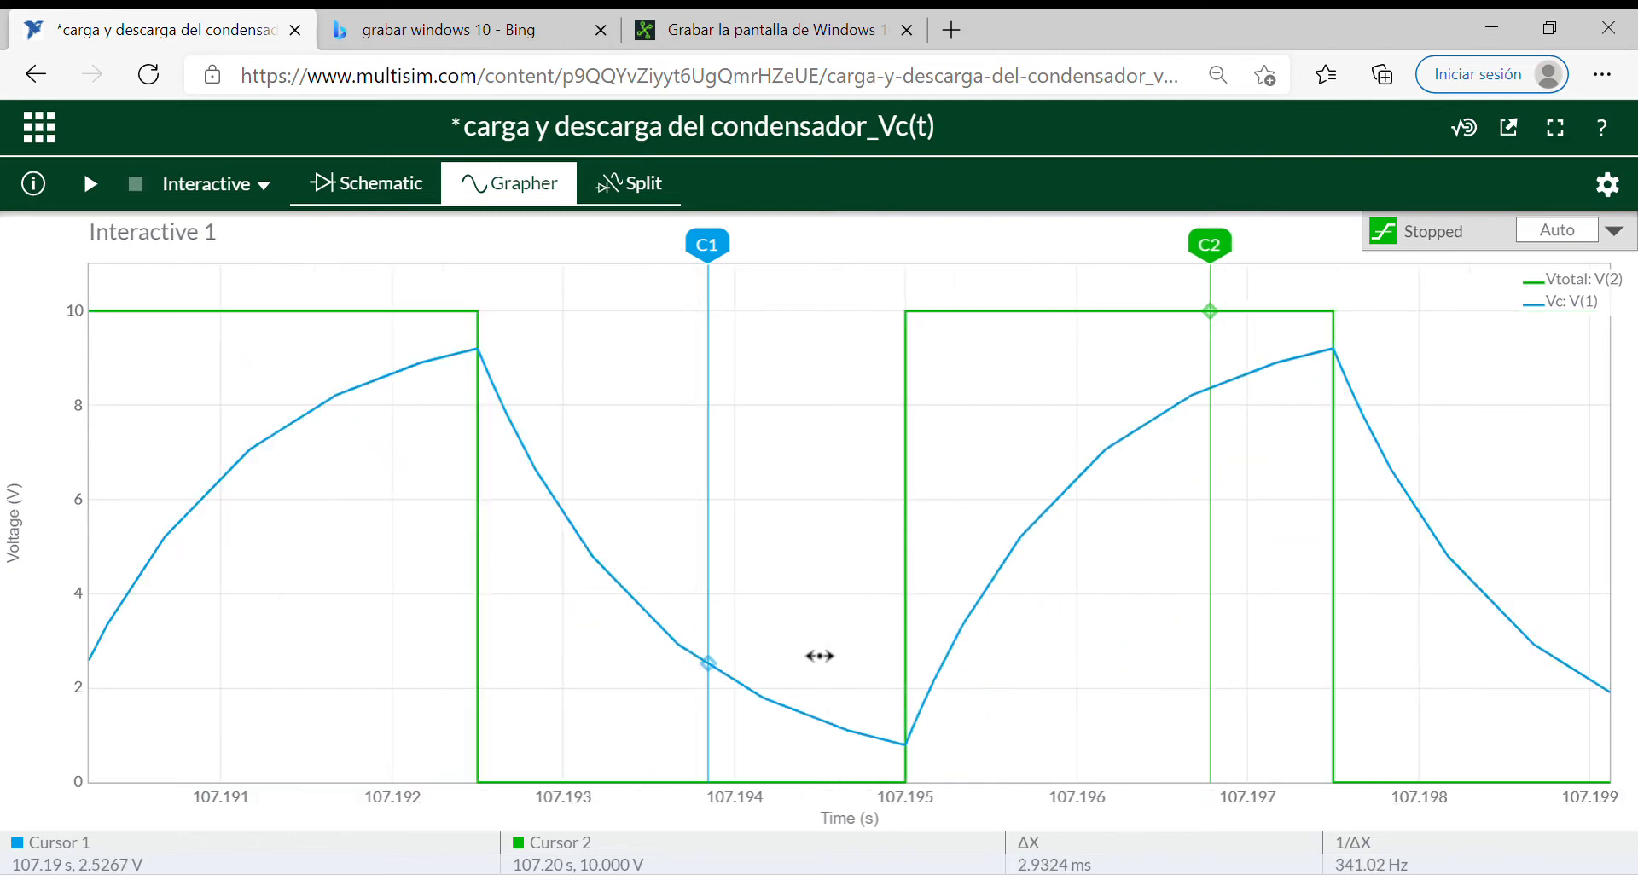
scroll(819, 656, down, 8)
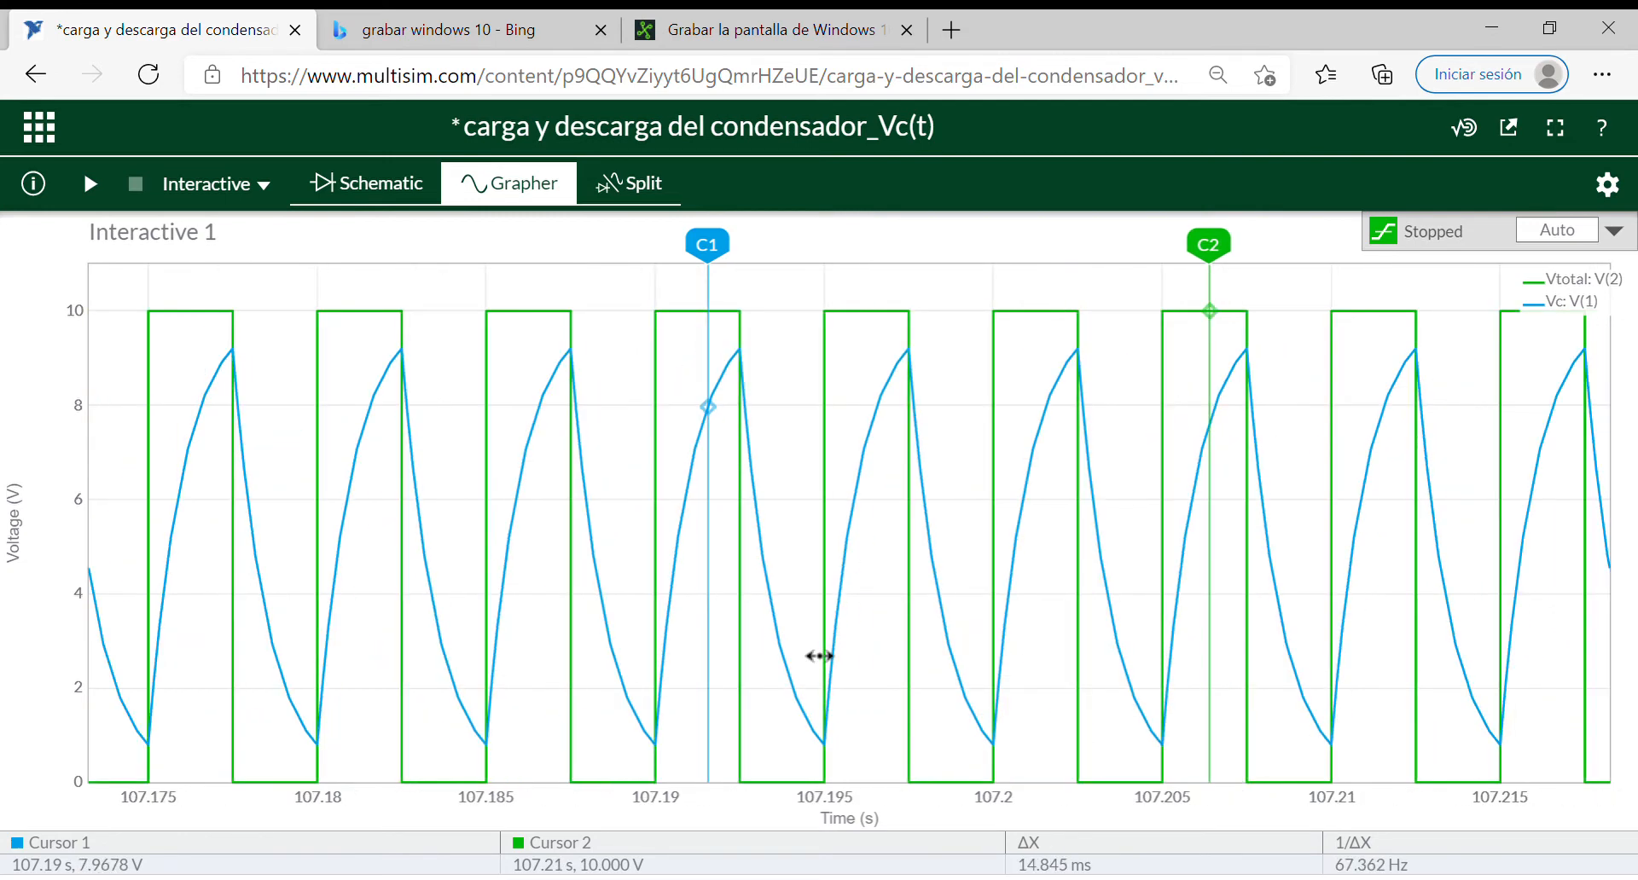
scroll(819, 655, up, 8)
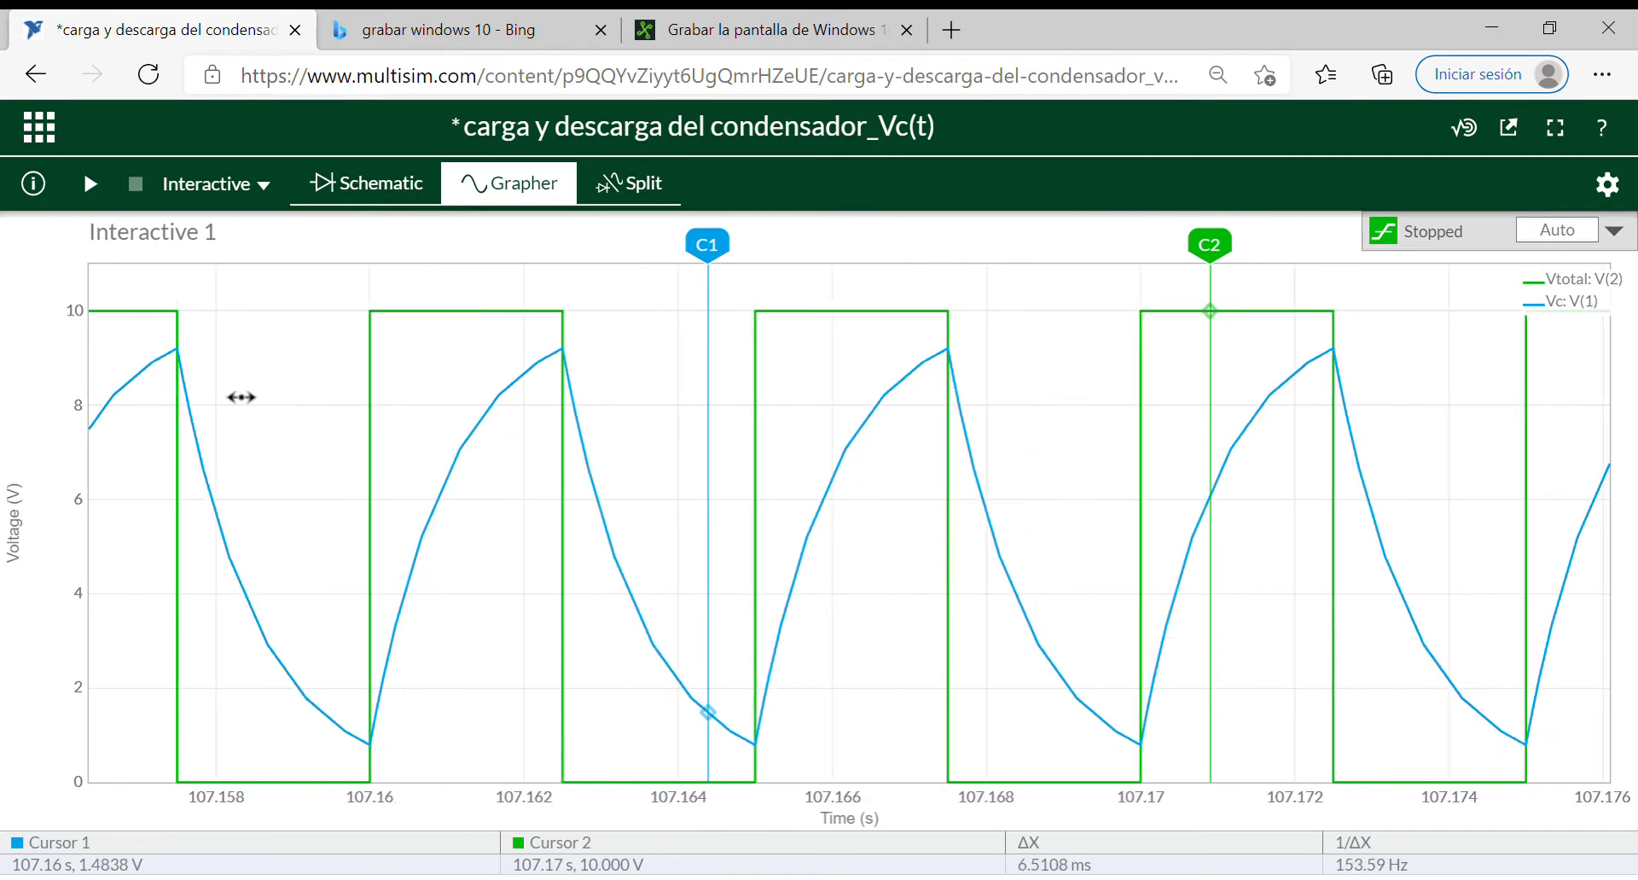
Rerun the simulation and compare the live Vtotal and Vc waveforms at different time scales, ending at 5 ms per division
click(91, 186)
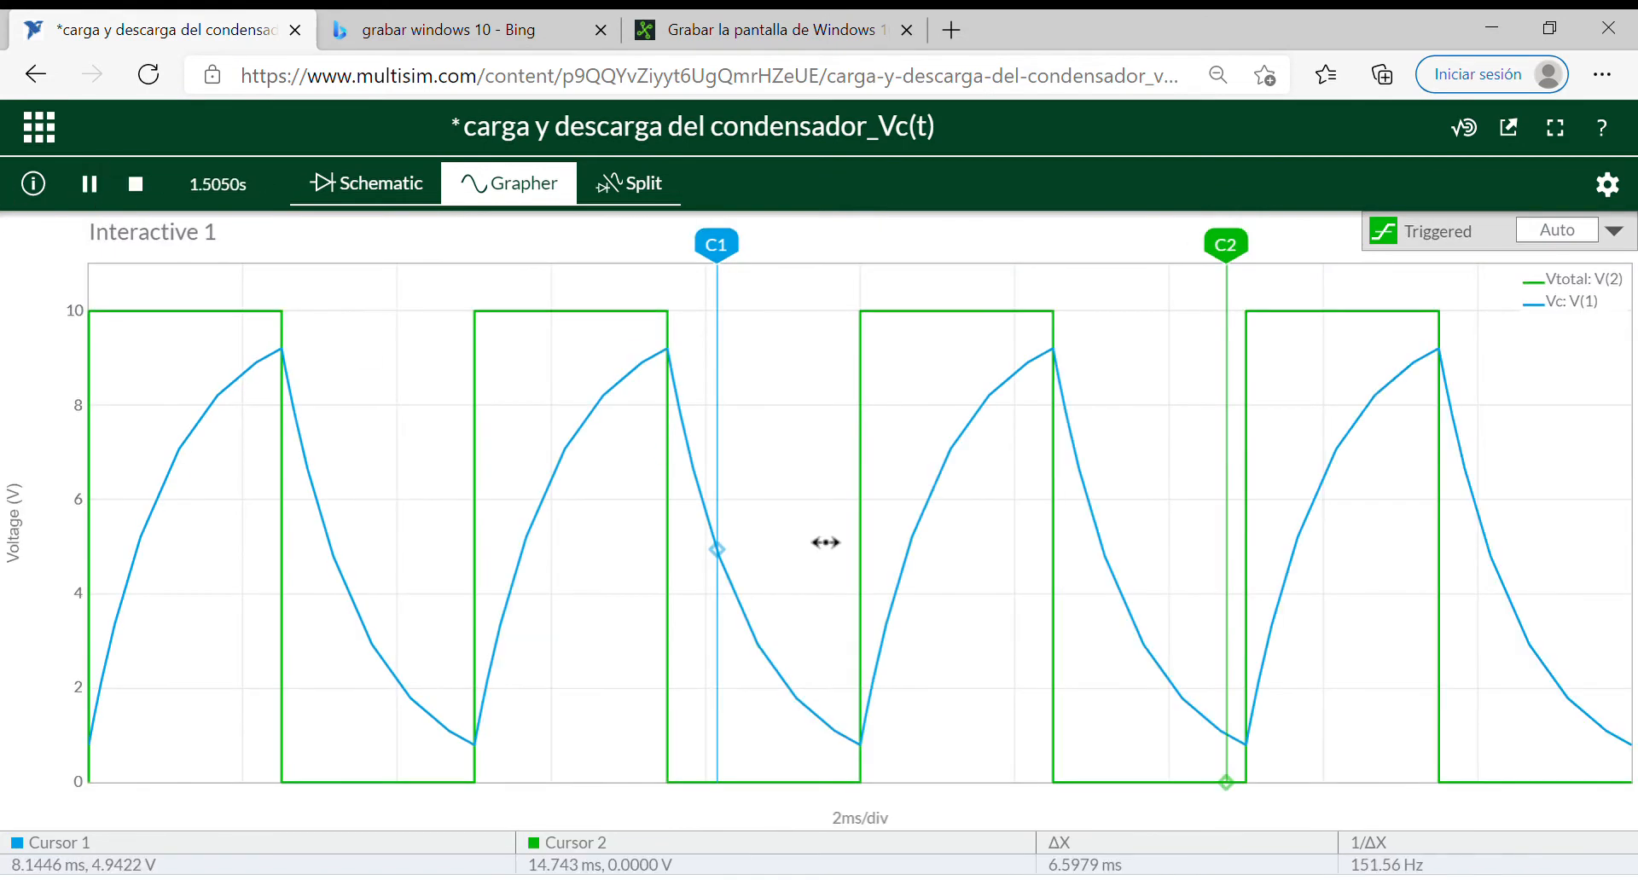
scroll(813, 549, up, 3)
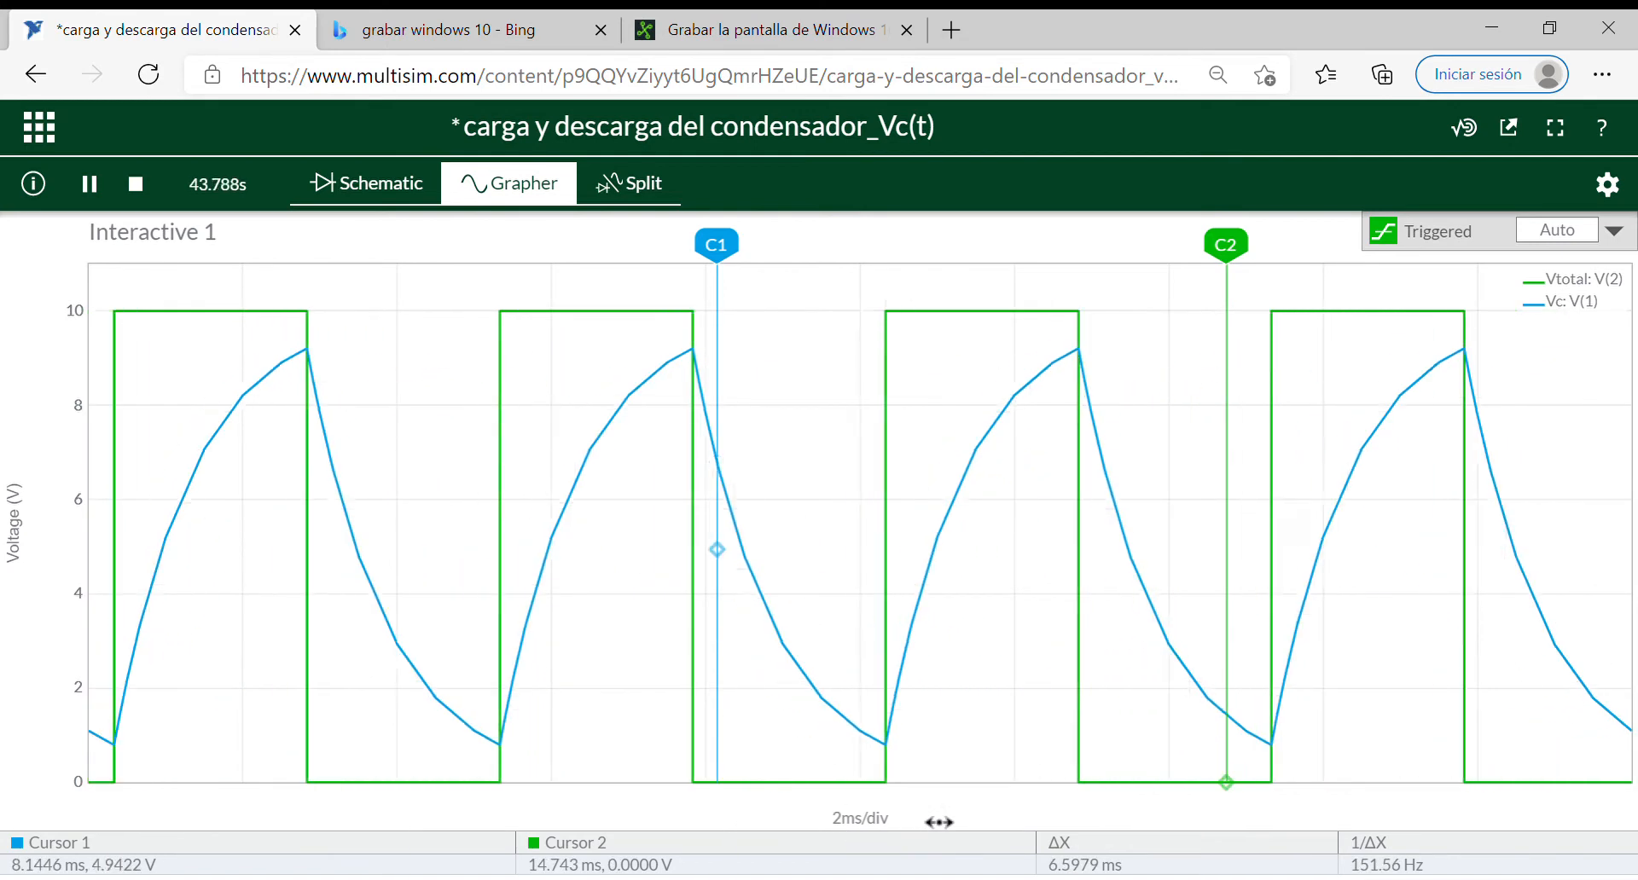
scroll(939, 823, down, 1)
scroll(841, 550, up, 1)
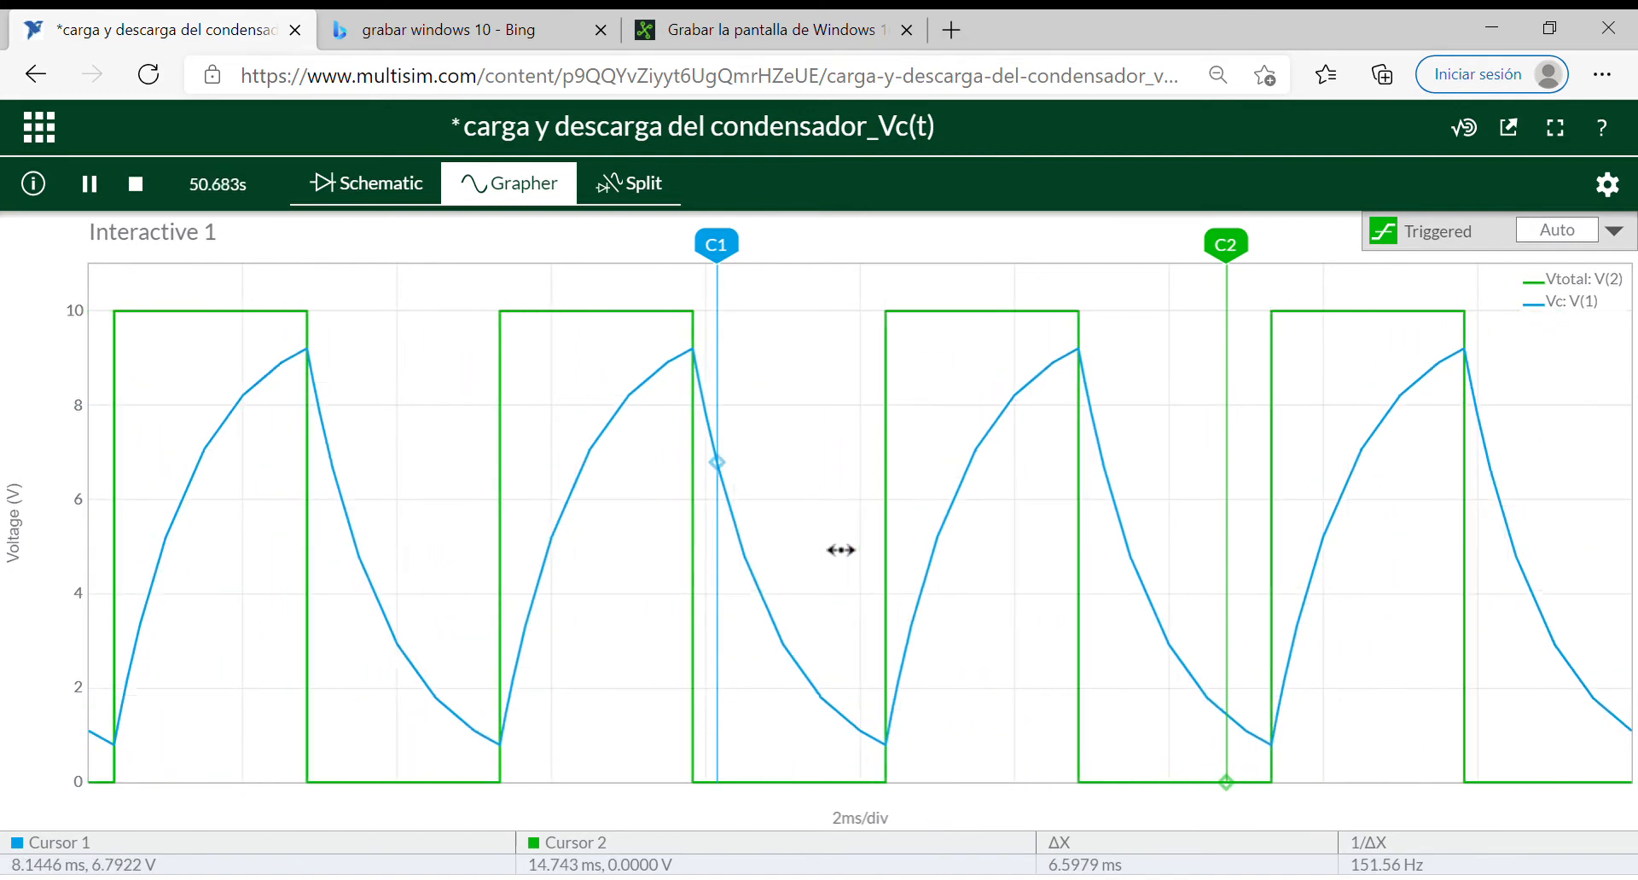
scroll(841, 550, up, 1)
scroll(842, 551, down, 2)
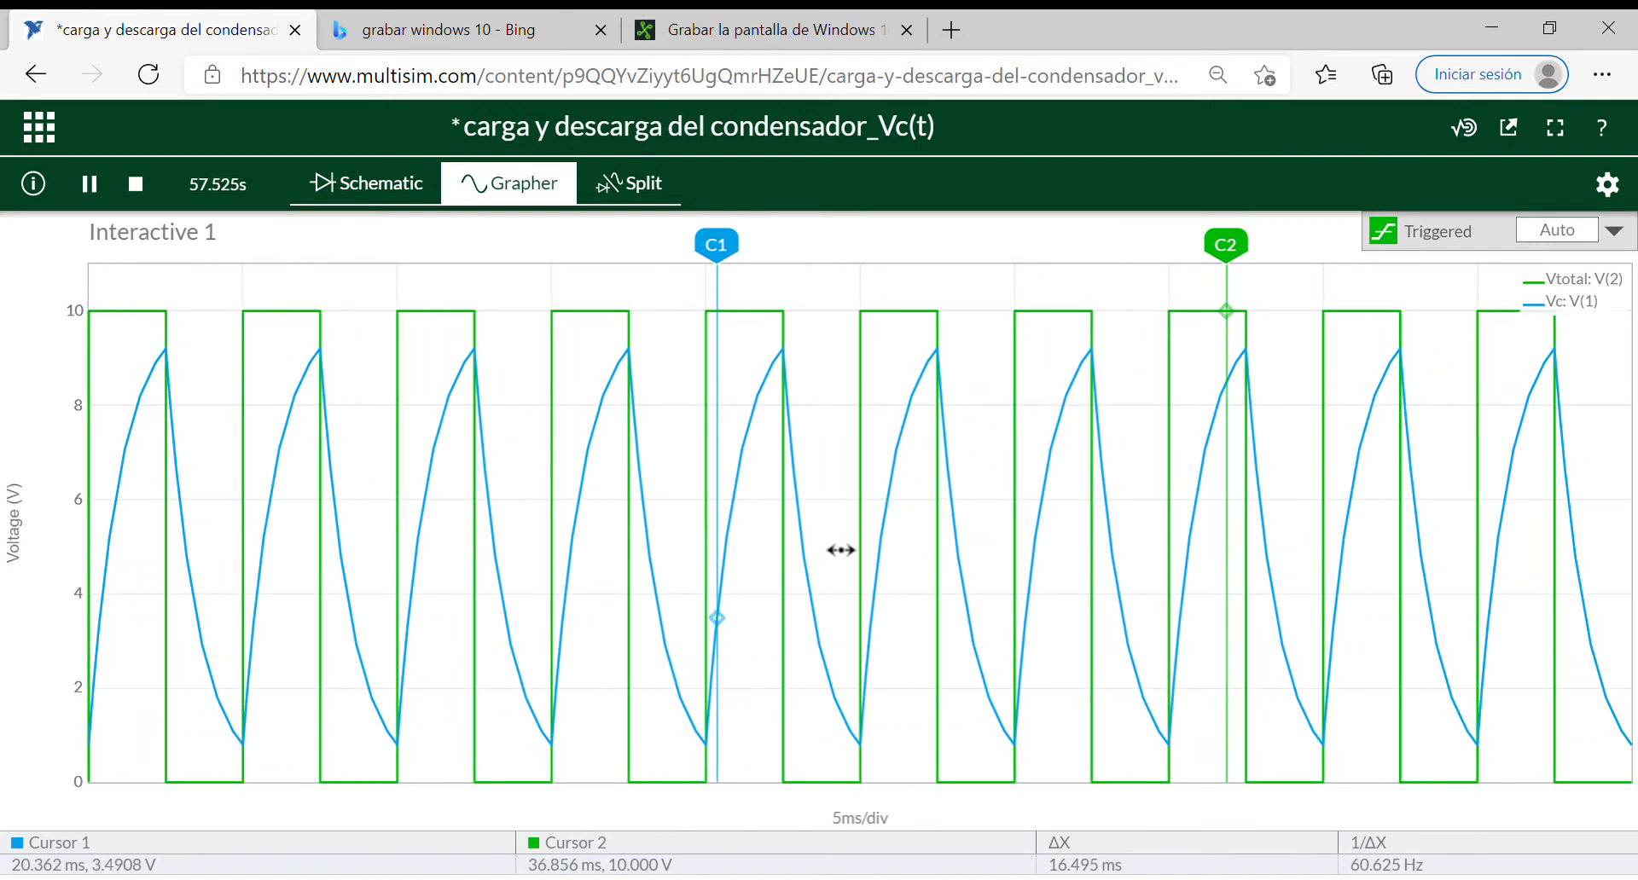
scroll(841, 550, down, 1)
scroll(841, 550, up, 1)
scroll(842, 550, up, 1)
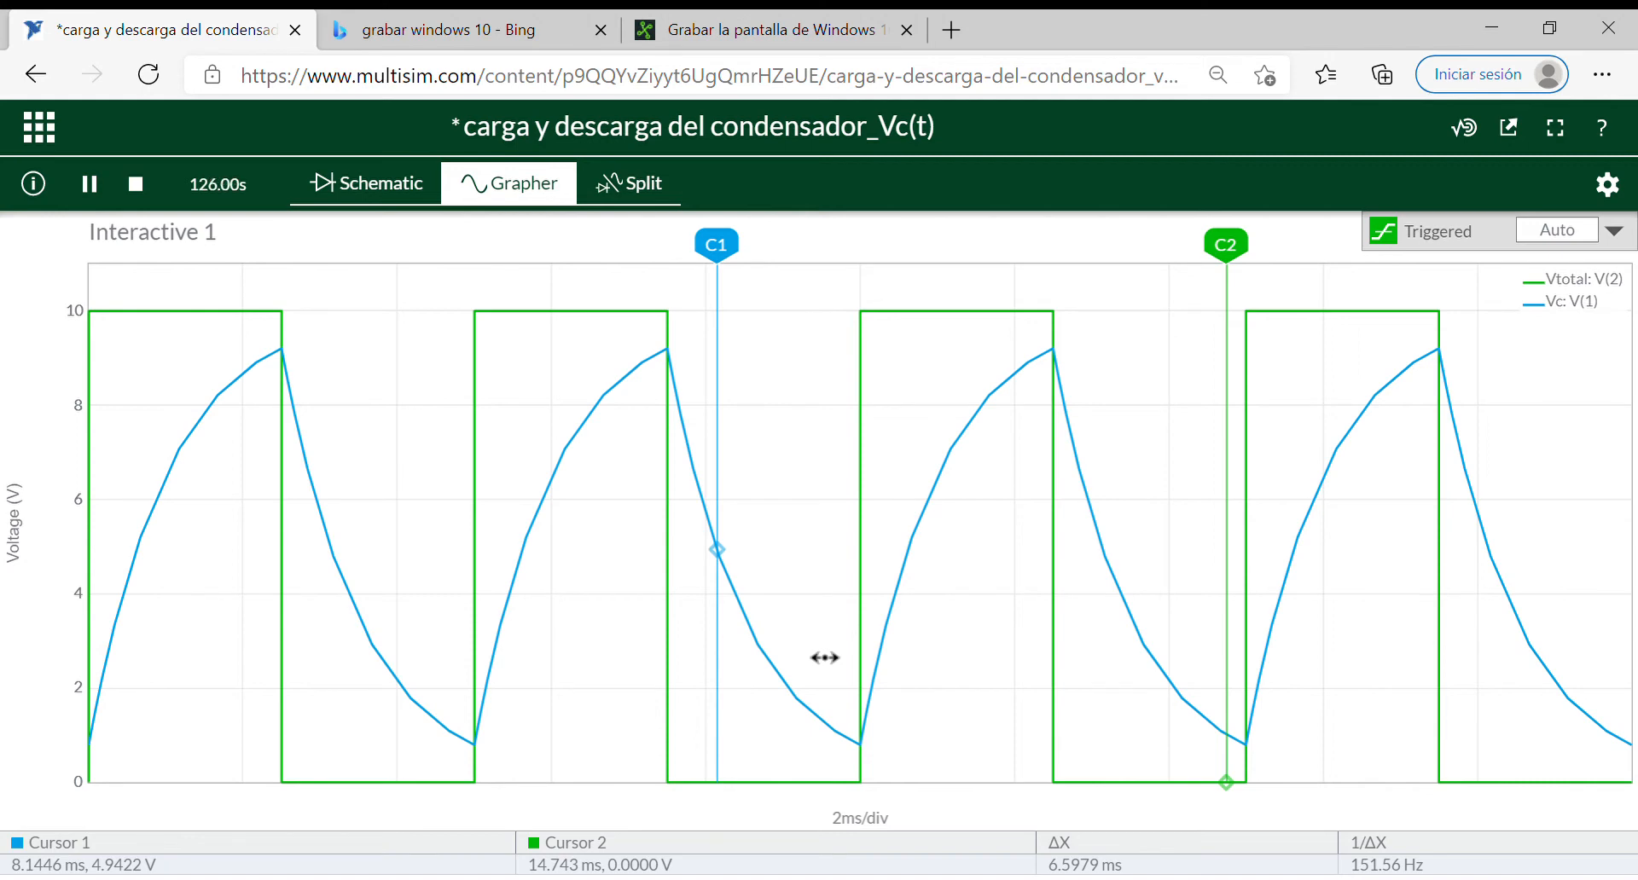
scroll(824, 658, down, 1)
scroll(824, 658, up, 1)
scroll(824, 658, up, 2)
scroll(824, 658, down, 2)
scroll(824, 658, down, 1)
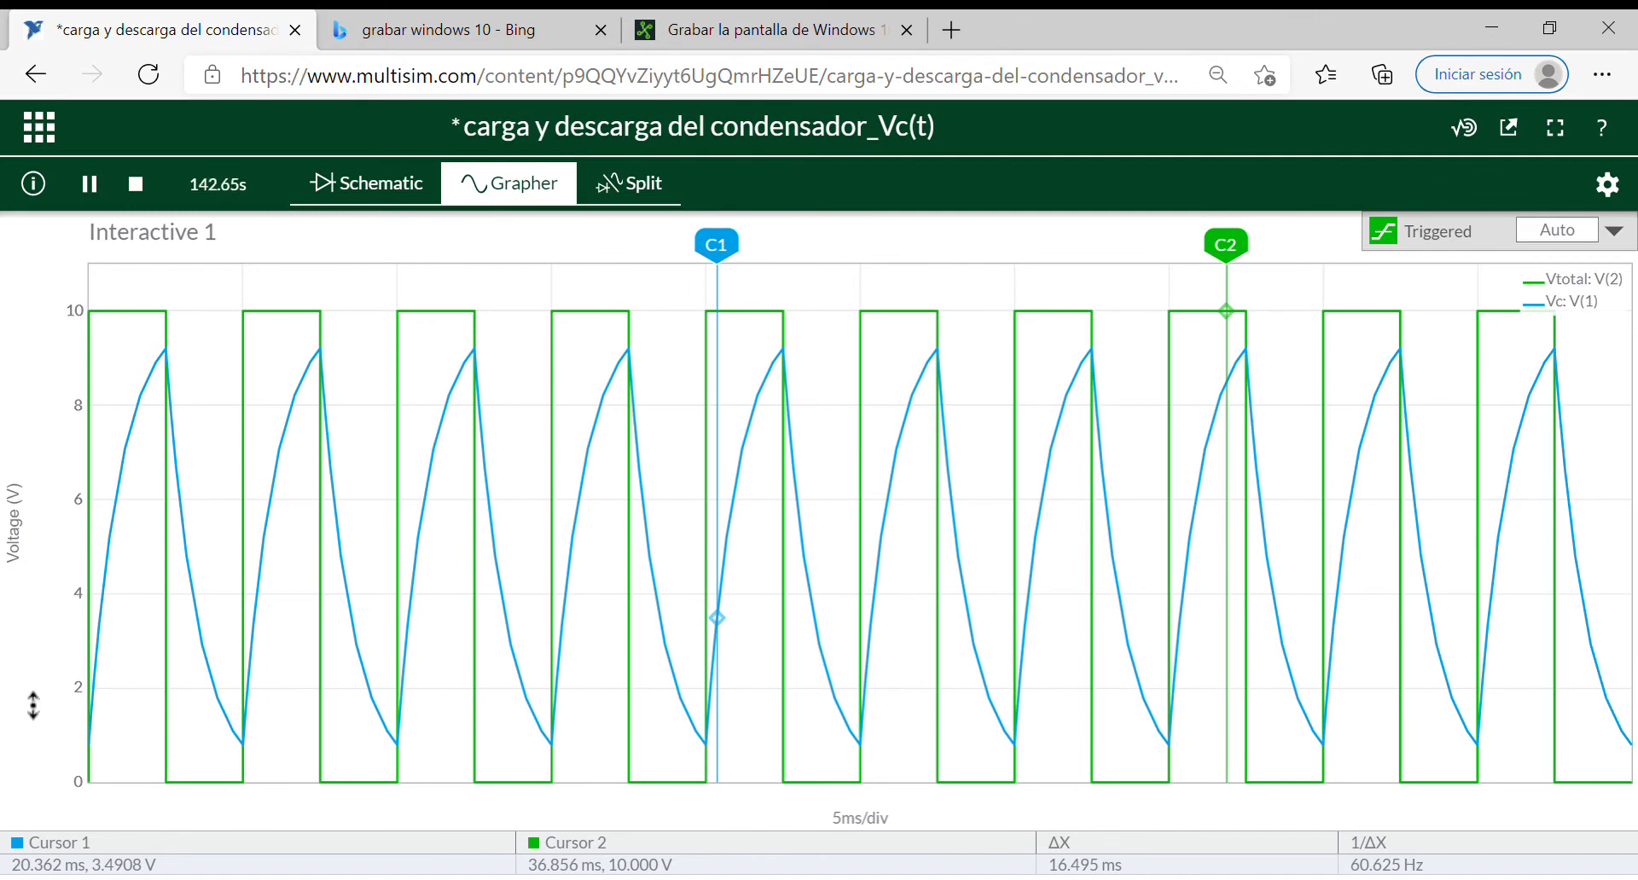
Examine the waveform amplitudes at different voltage axis scales, ending with the full 10 V pulse height in view
scroll(58, 536, up, 2)
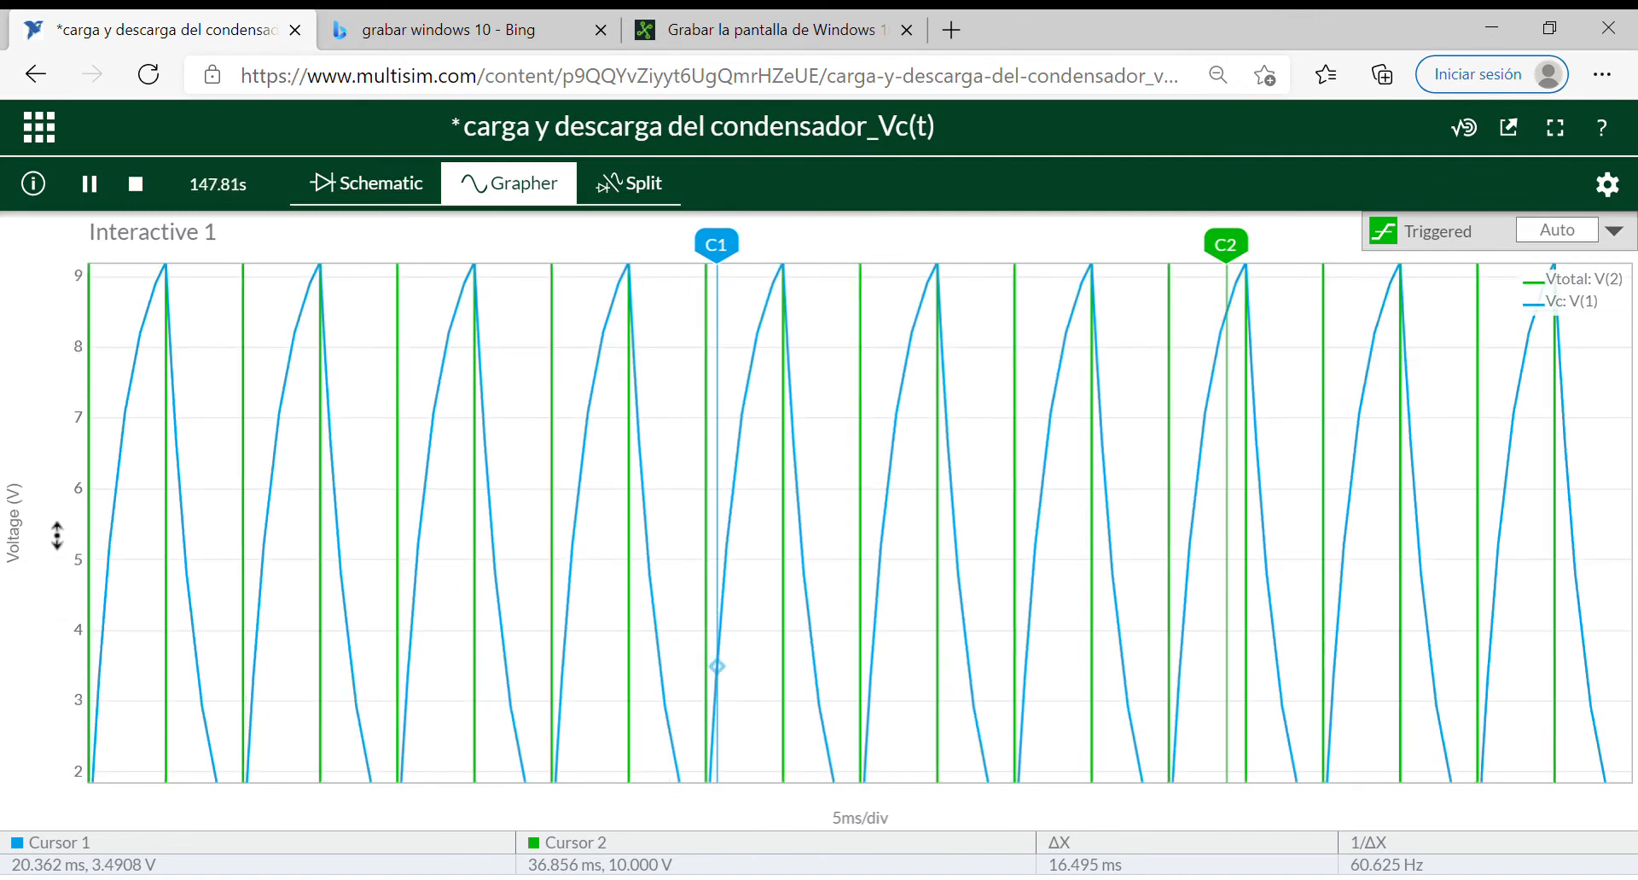
scroll(57, 535, down, 3)
scroll(57, 536, up, 3)
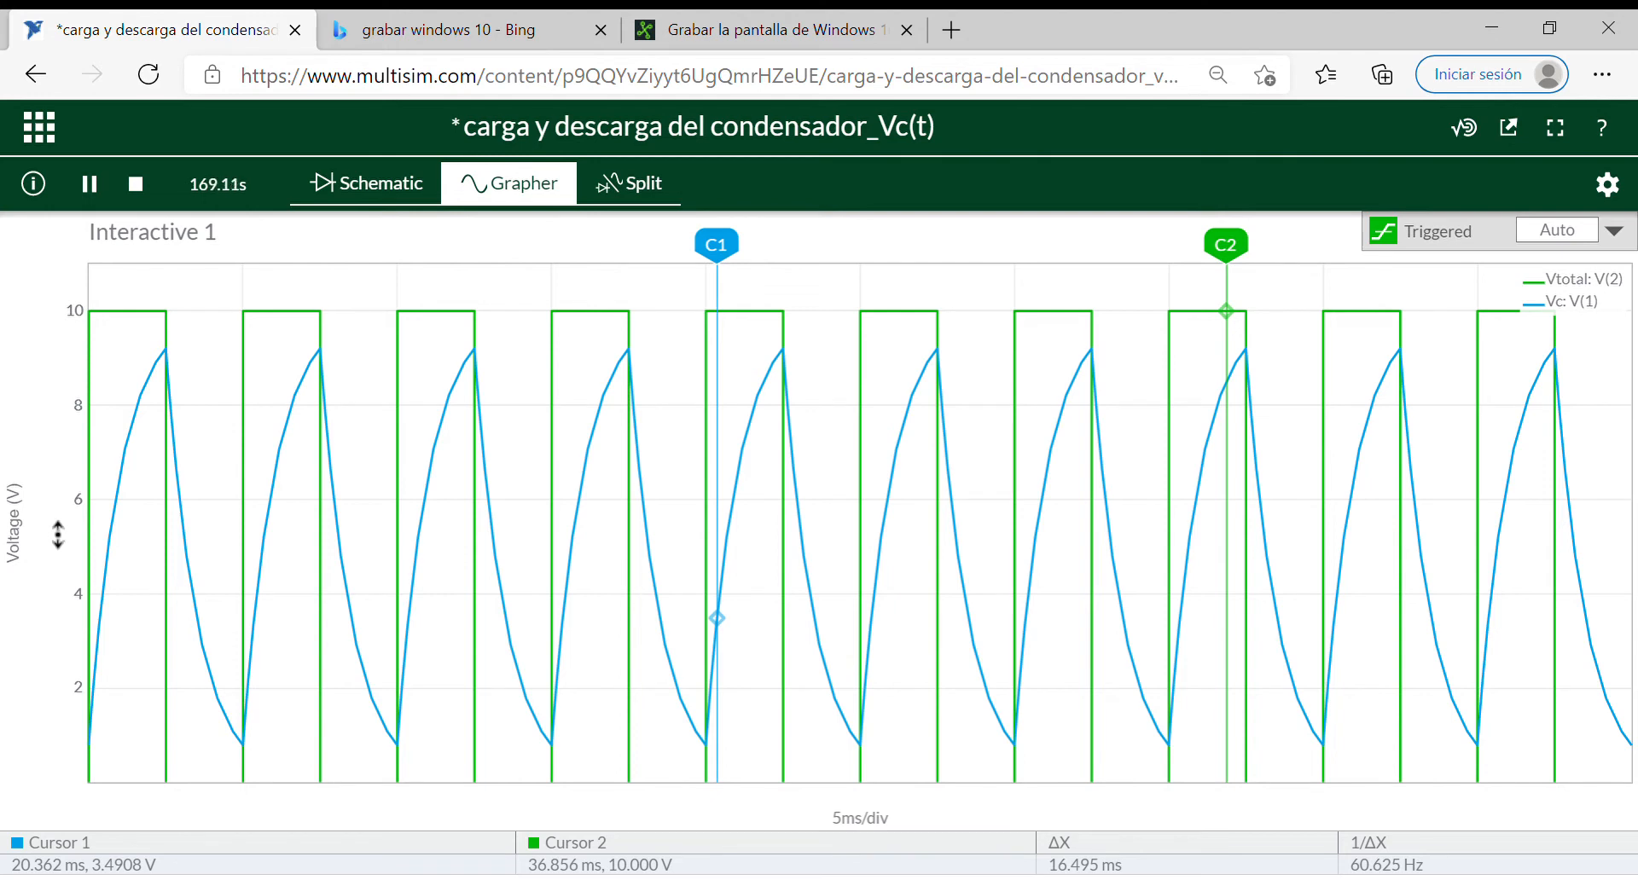
scroll(57, 536, up, 1)
scroll(57, 536, down, 2)
scroll(57, 536, up, 1)
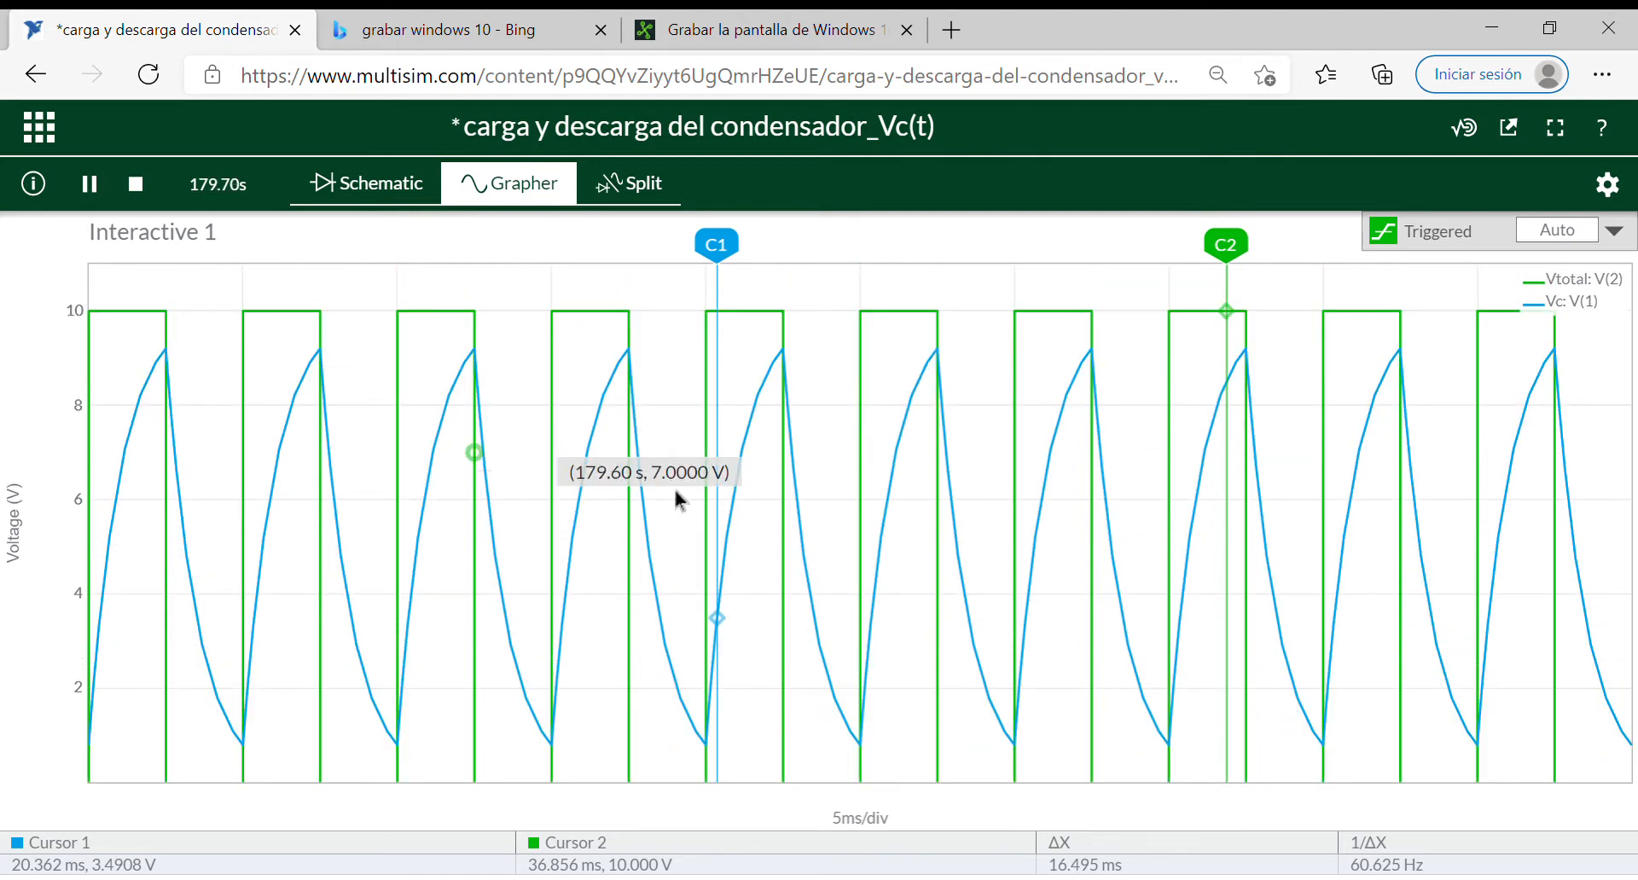
Set the time scale to 2 ms per division and pause the simulation
scroll(789, 593, down, 1)
scroll(789, 593, up, 2)
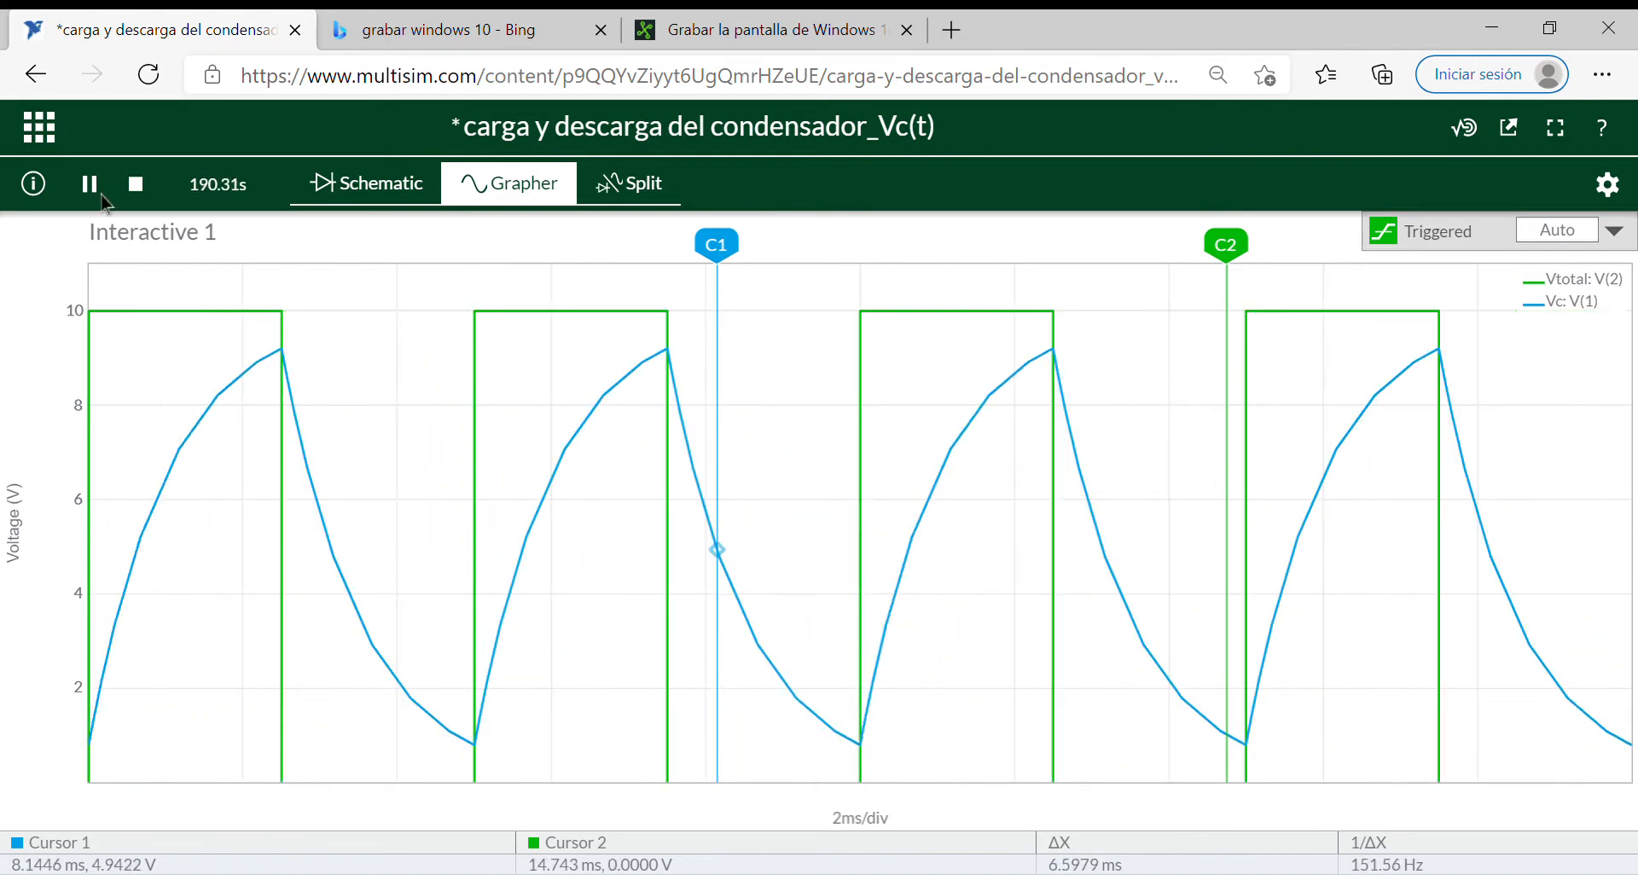
click(92, 186)
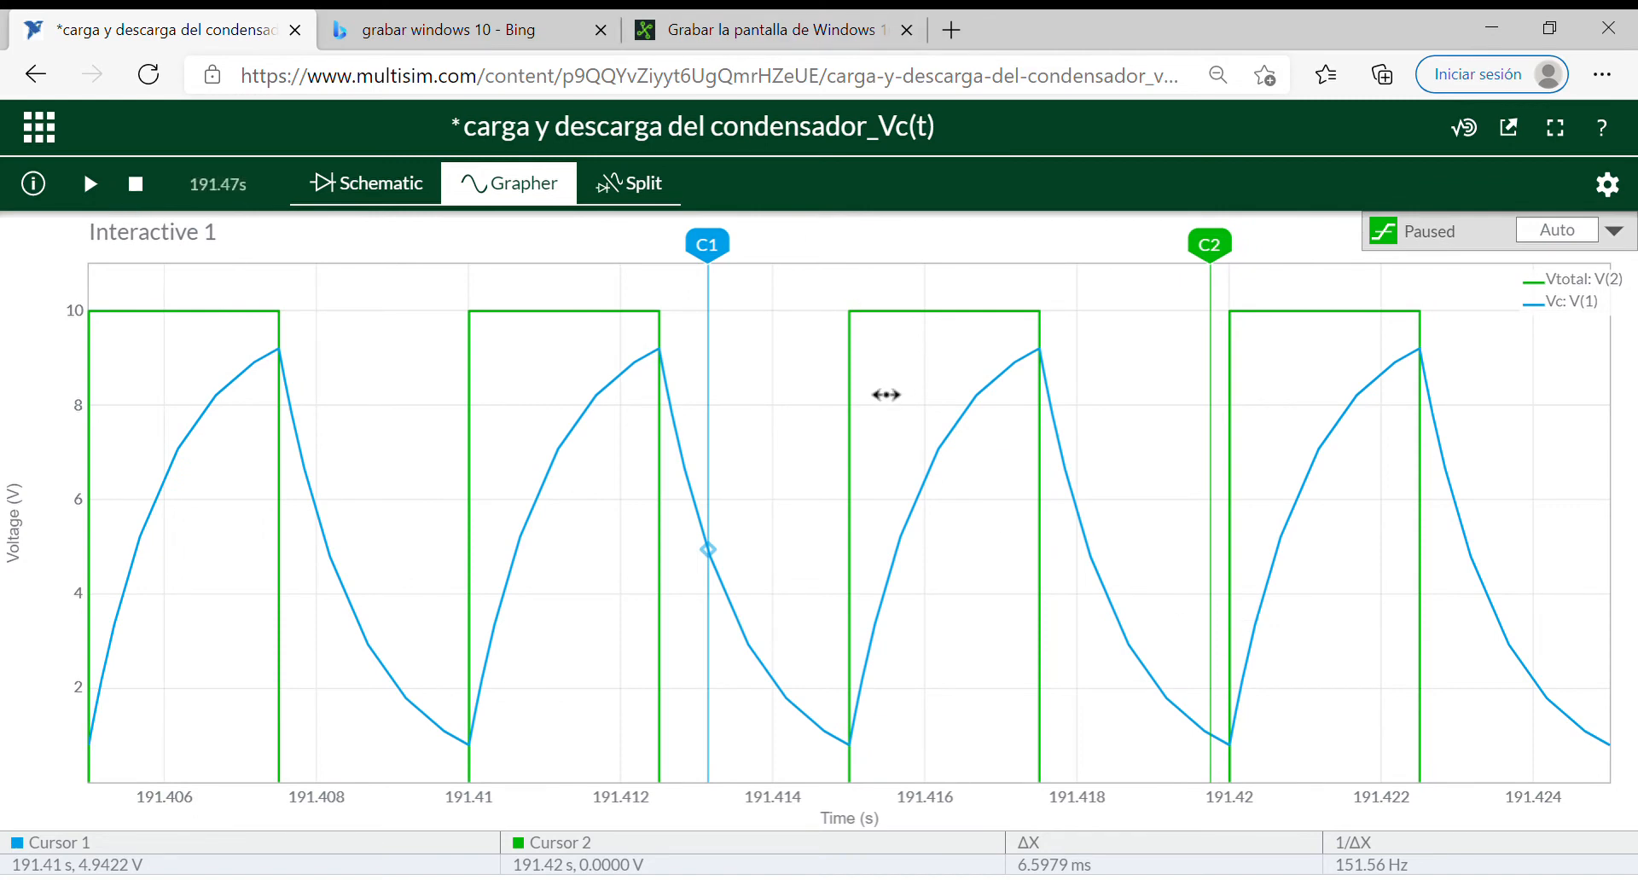
Place cursor C1 on the charging part of the Vc curve in the second full pulse, at about 8.37 V
mouse_move(1057, 333)
drag(717, 259, 574, 298)
drag(477, 469, 505, 444)
drag(587, 259, 595, 259)
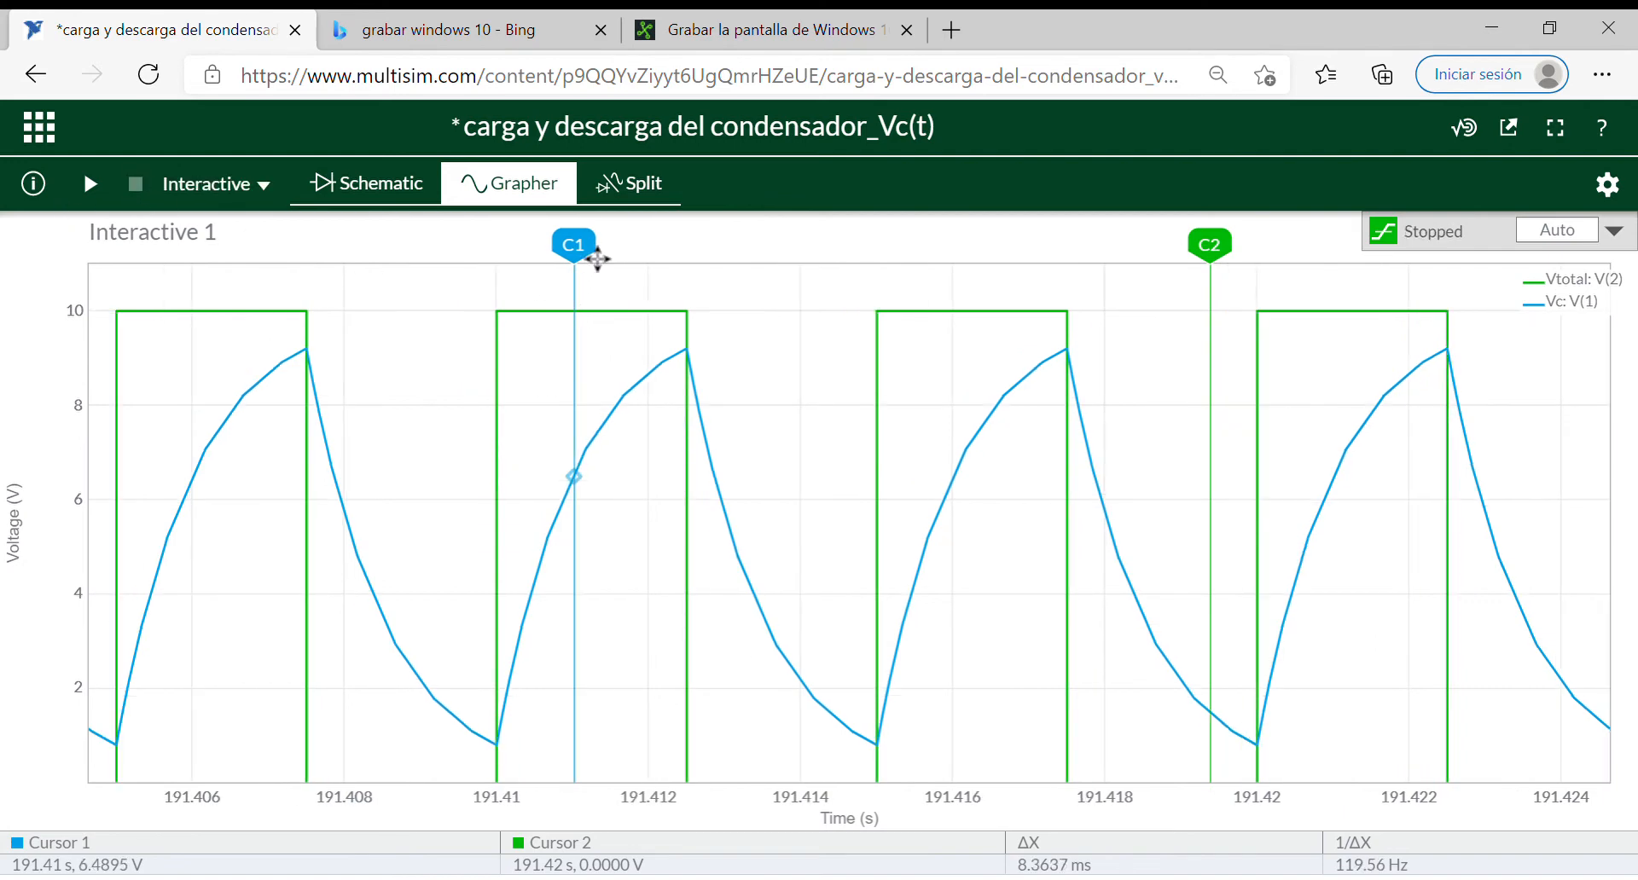
drag(597, 256, 907, 555)
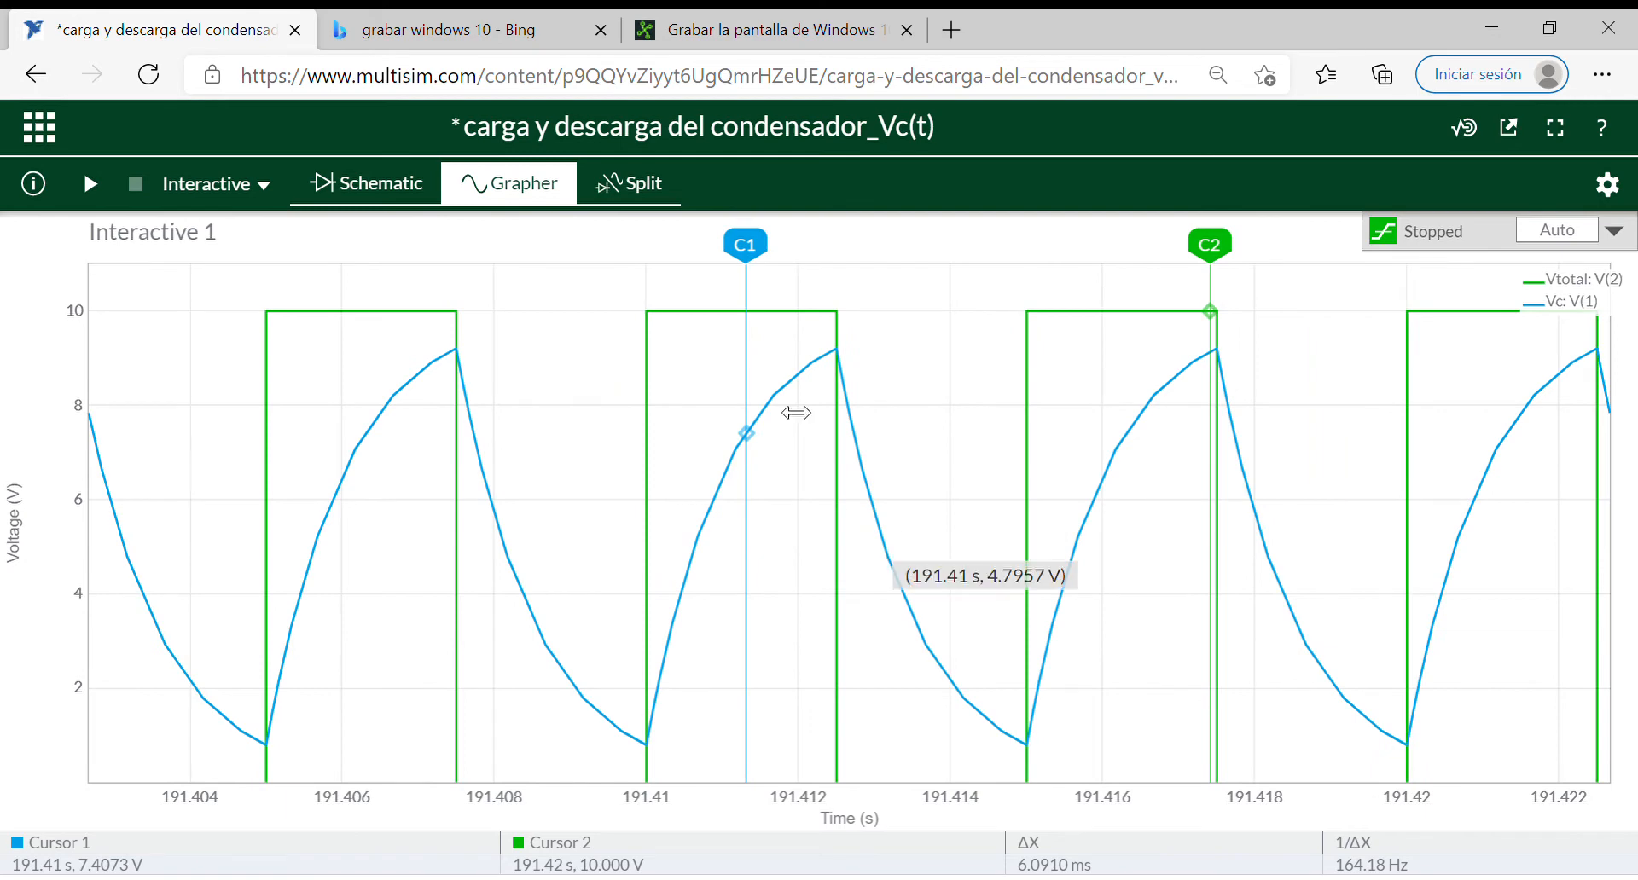
drag(761, 286, 714, 254)
double_click(729, 260)
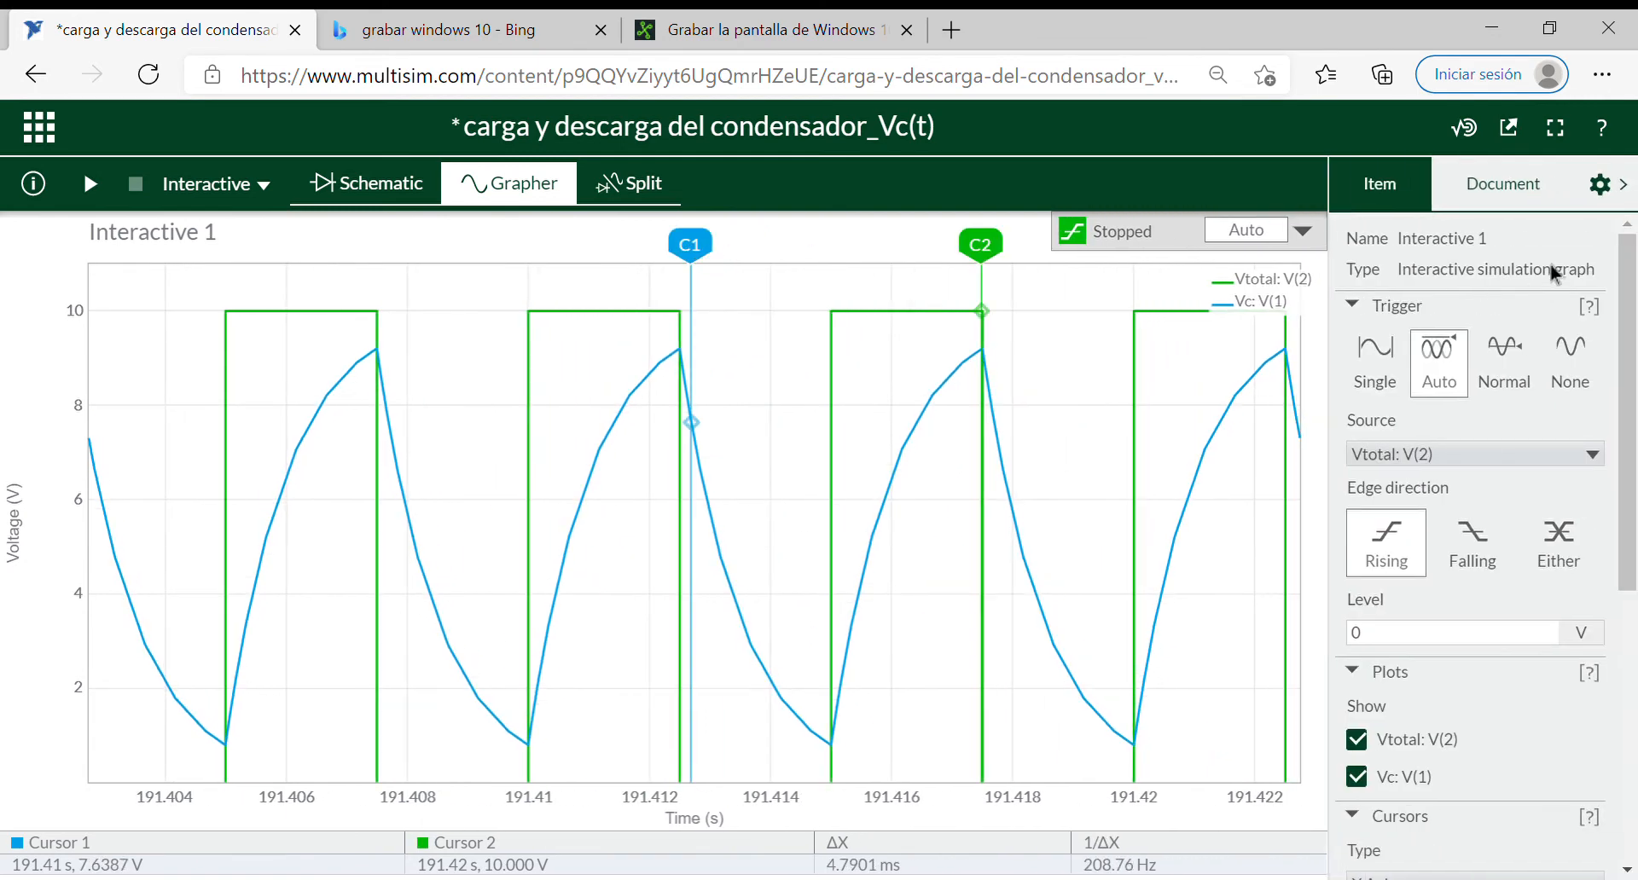
click(1606, 185)
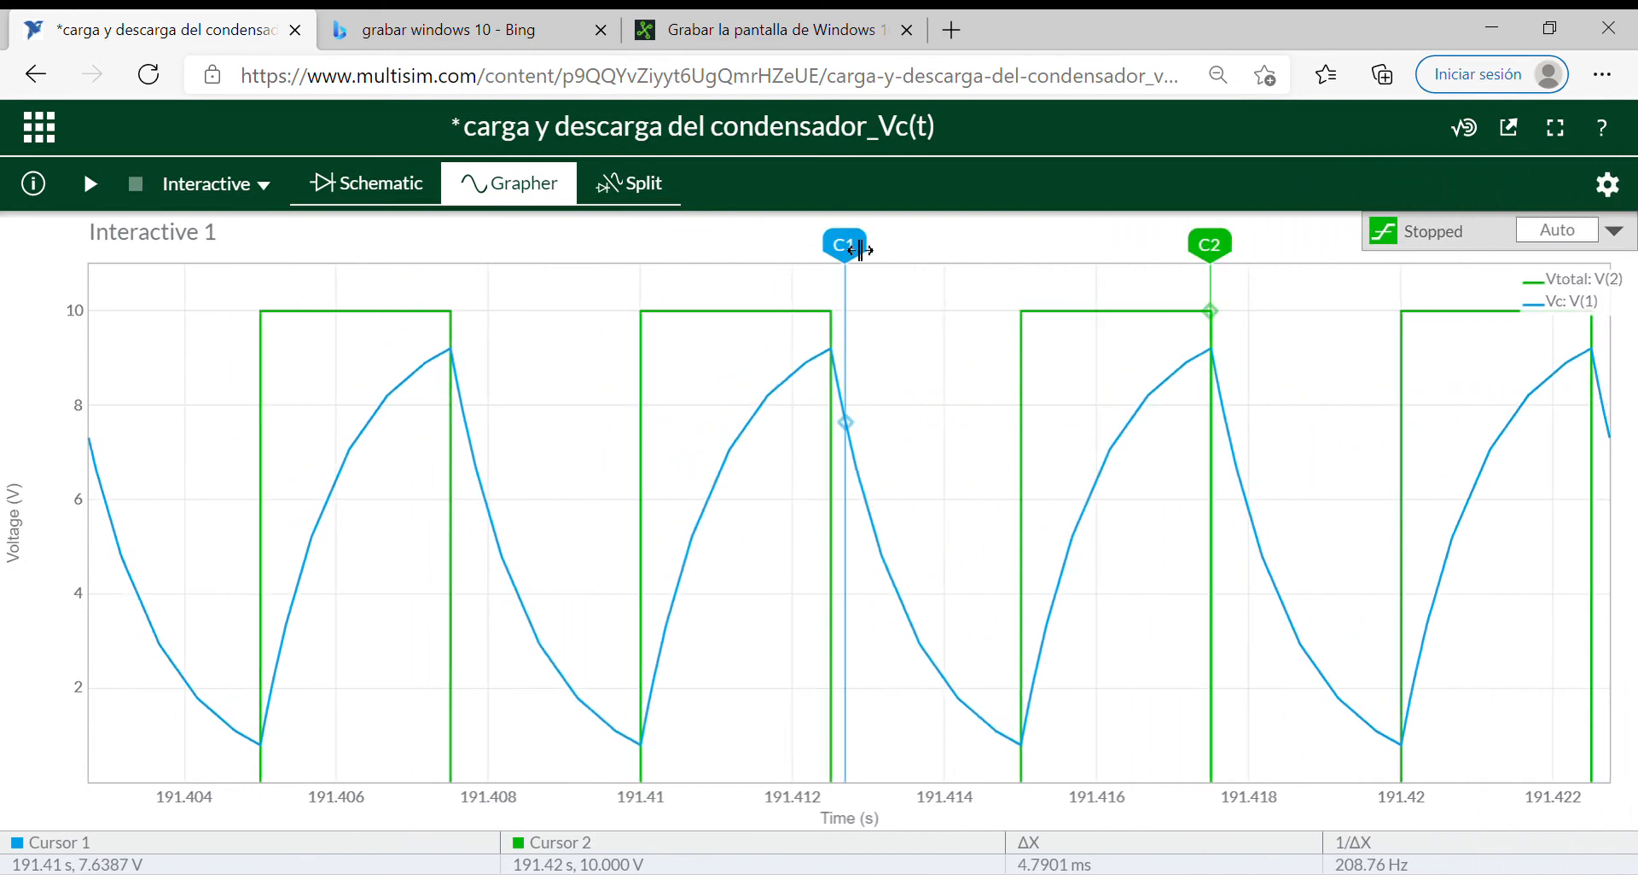
drag(859, 253, 786, 318)
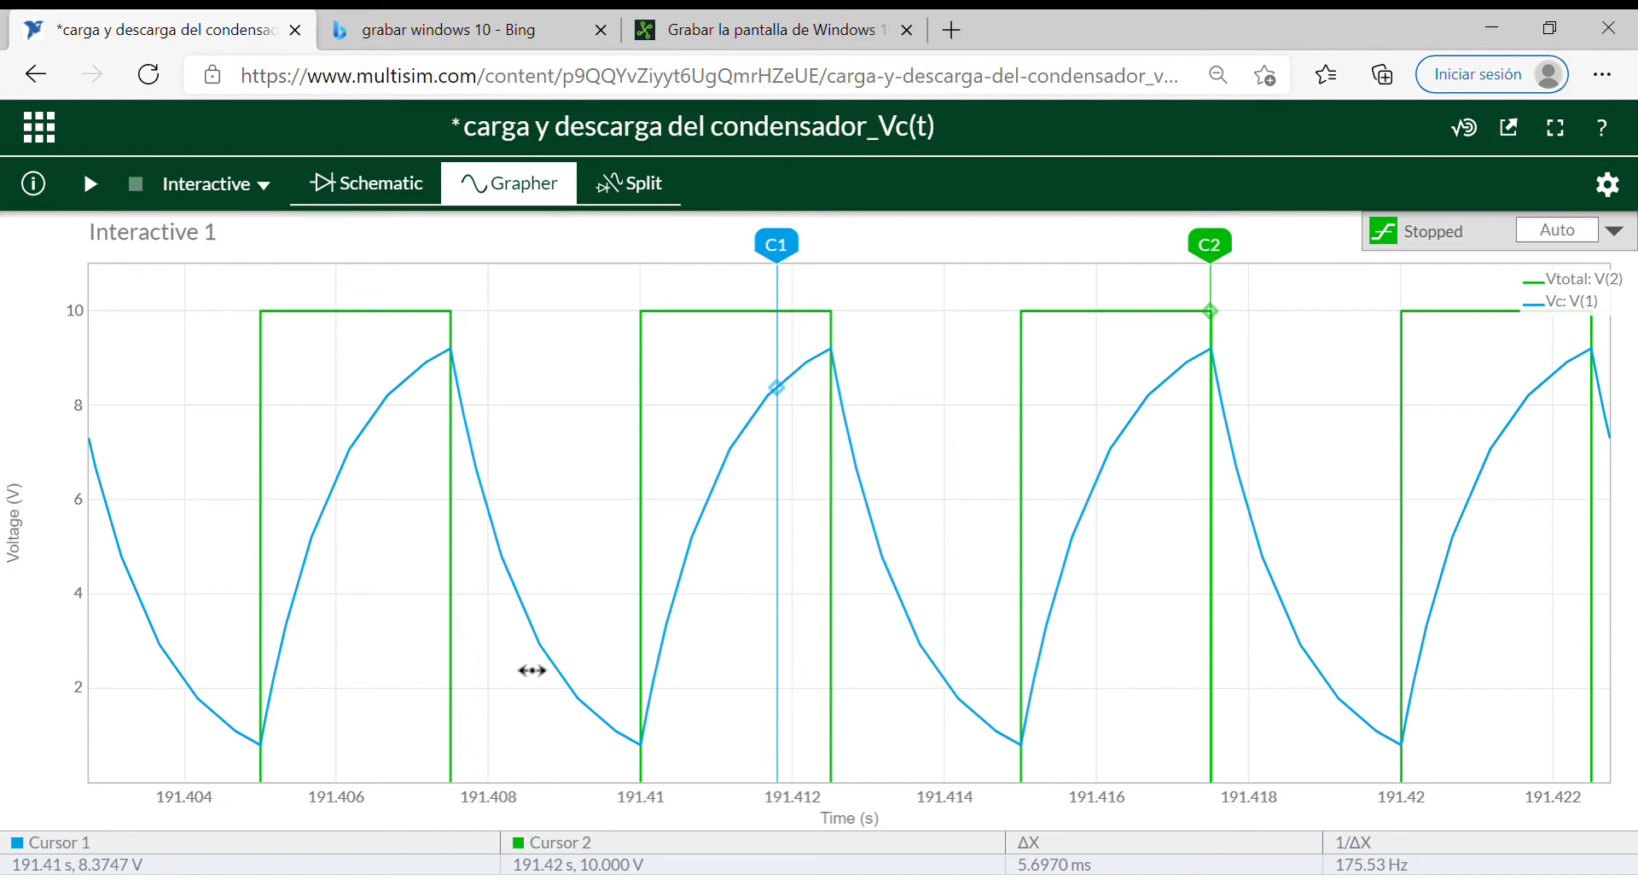
Place cursor C2 about 4.97 ms after C1, at the matching point of the following pulse
drag(1218, 248, 1169, 280)
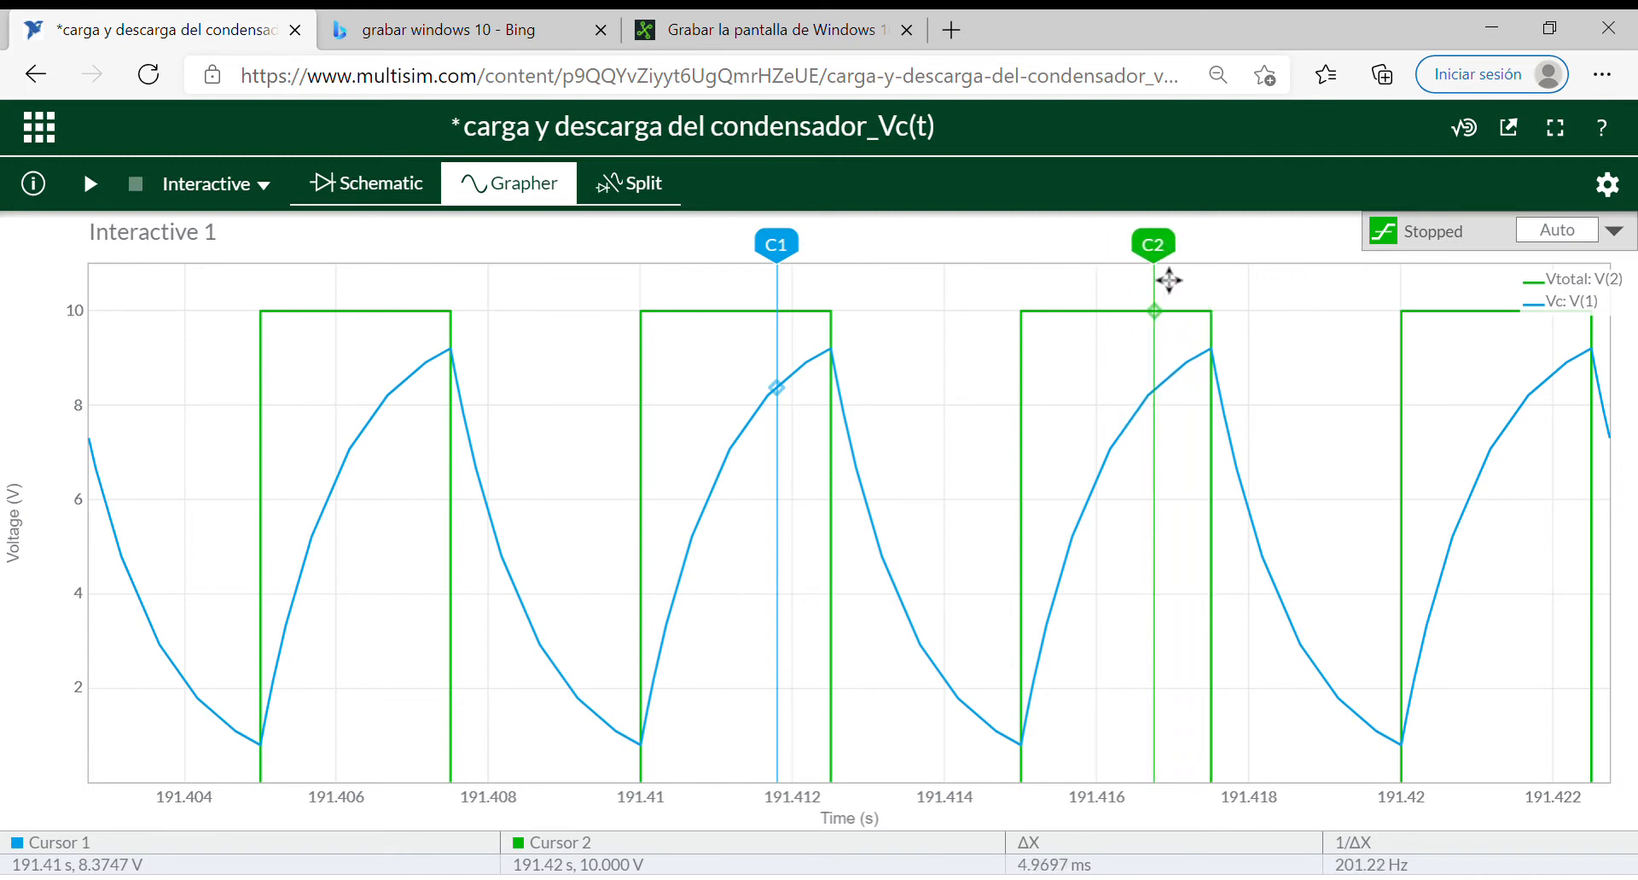
double_click(1169, 279)
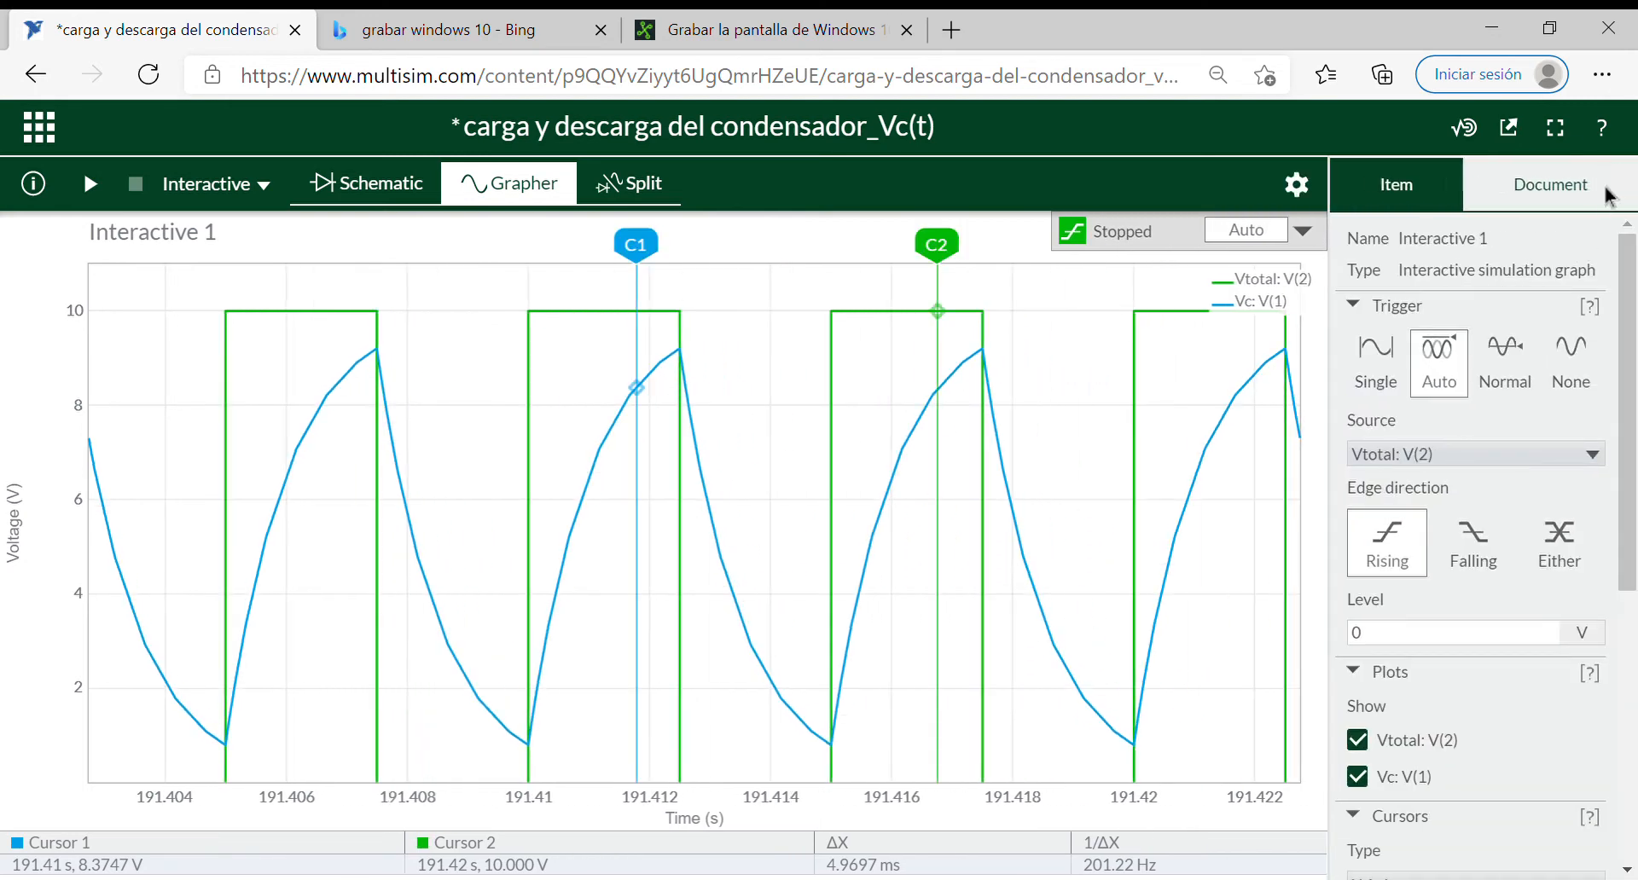
click(1621, 184)
mouse_move(1104, 482)
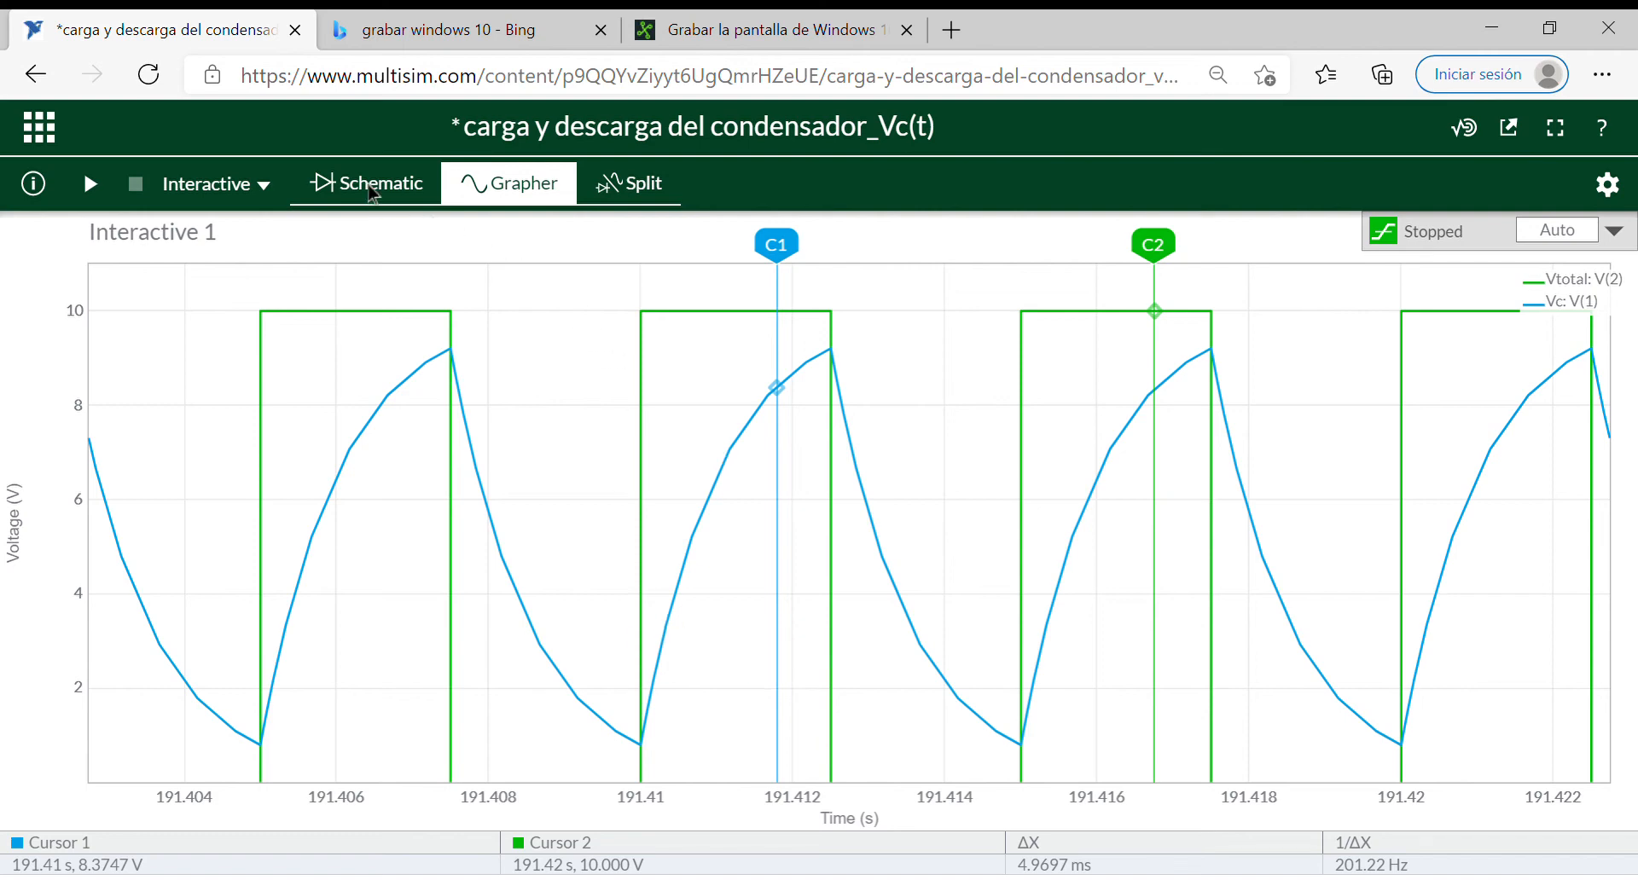
Change the resistance of resistor R in the schematic to 22 kΩ
click(373, 192)
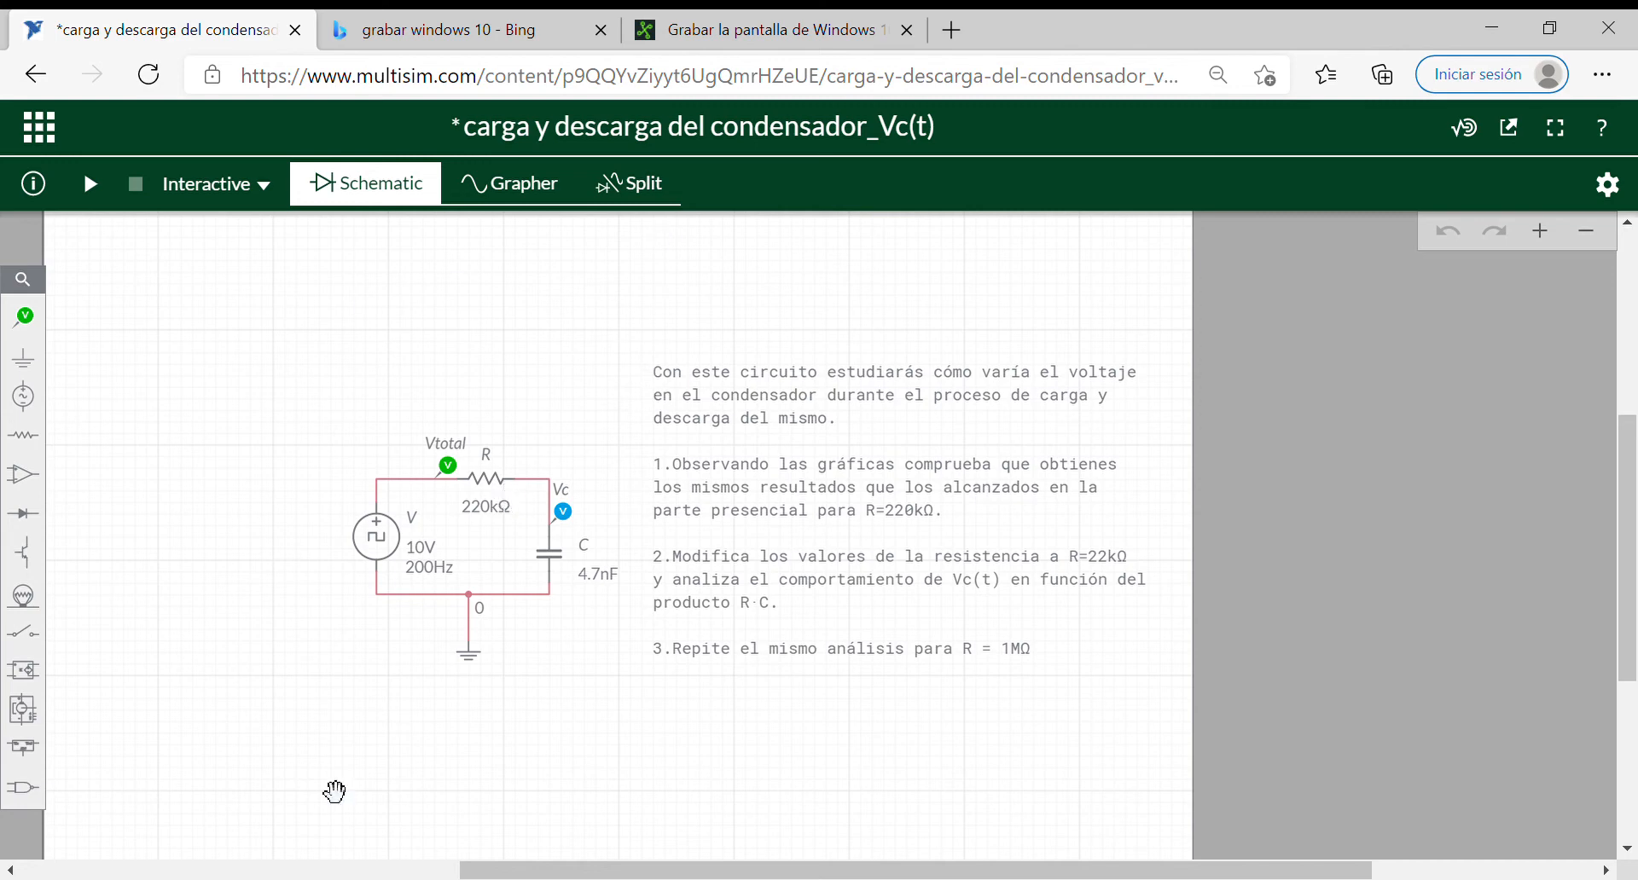
click(502, 501)
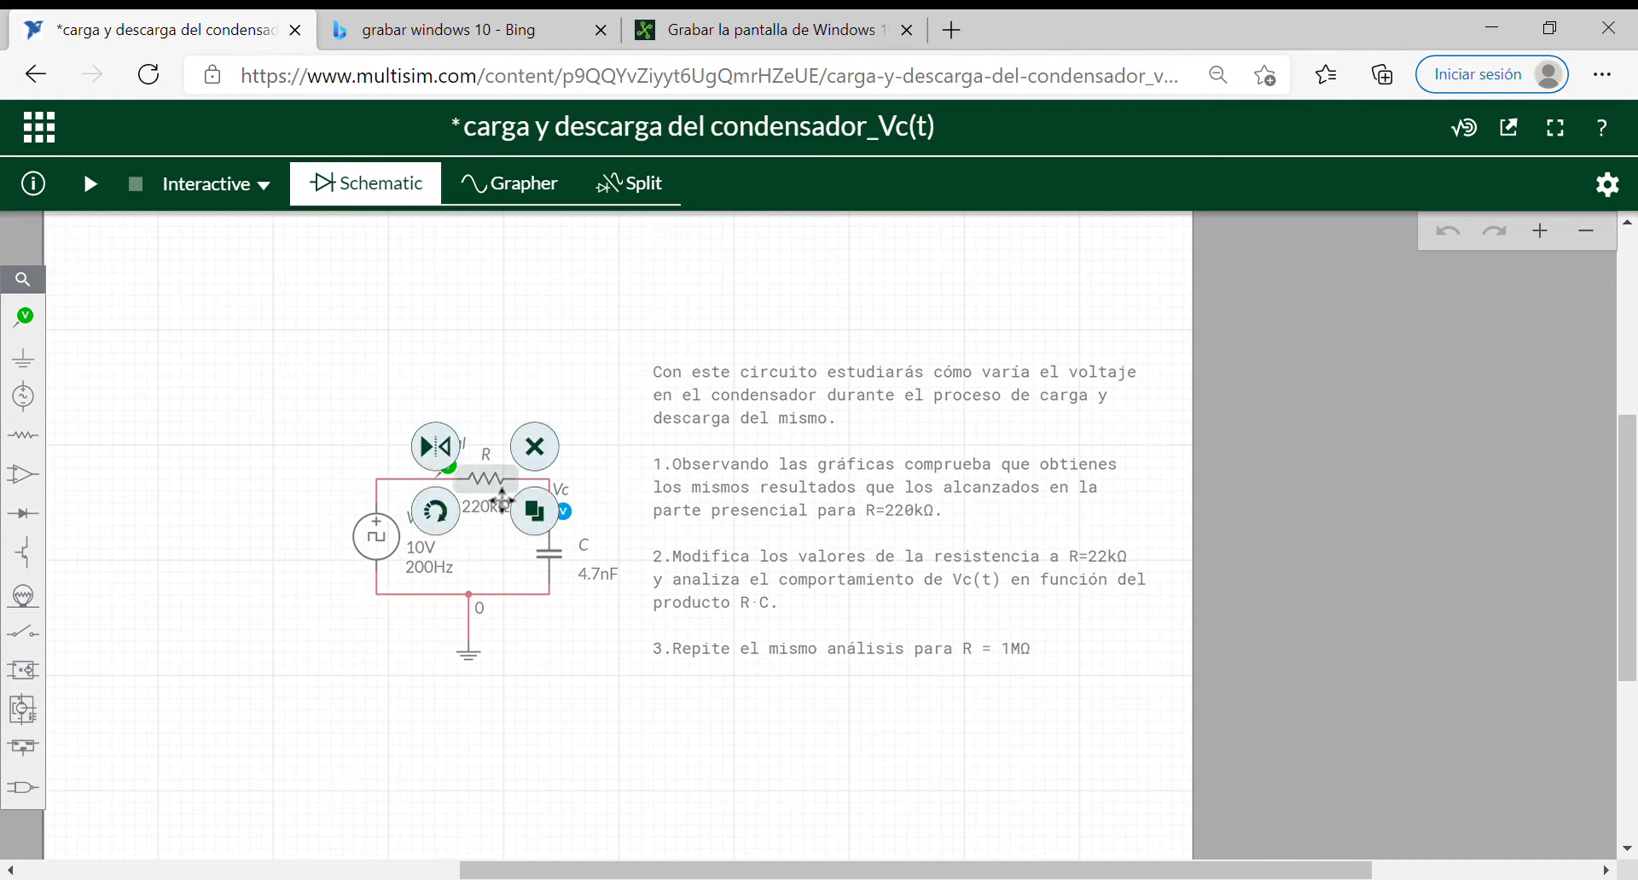
double_click(502, 502)
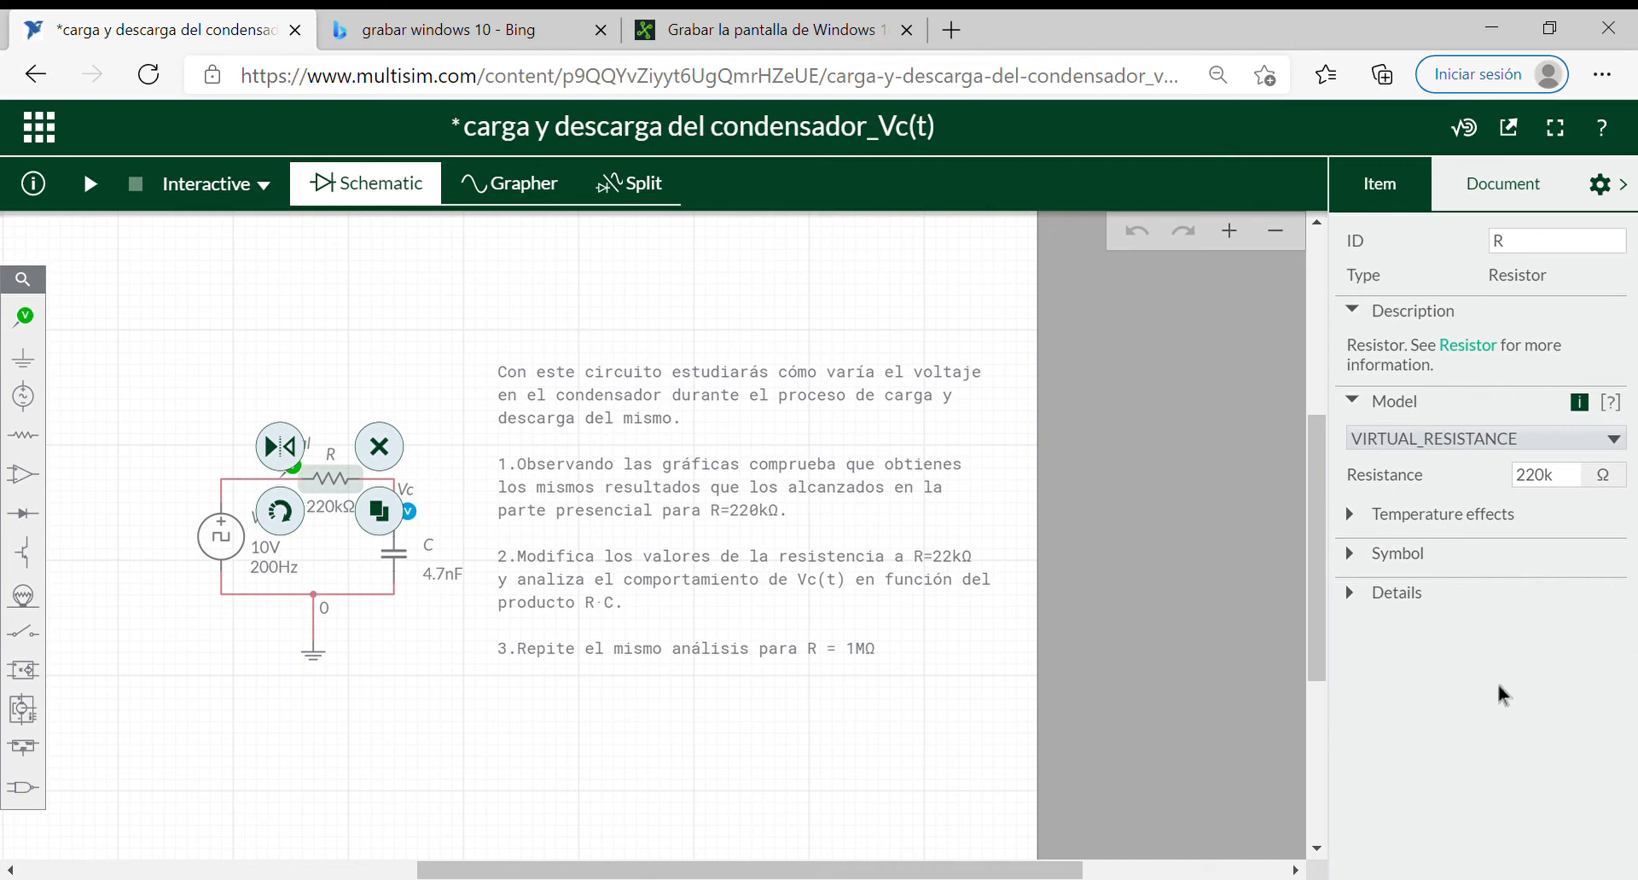
click(1551, 487)
double_click(1552, 487)
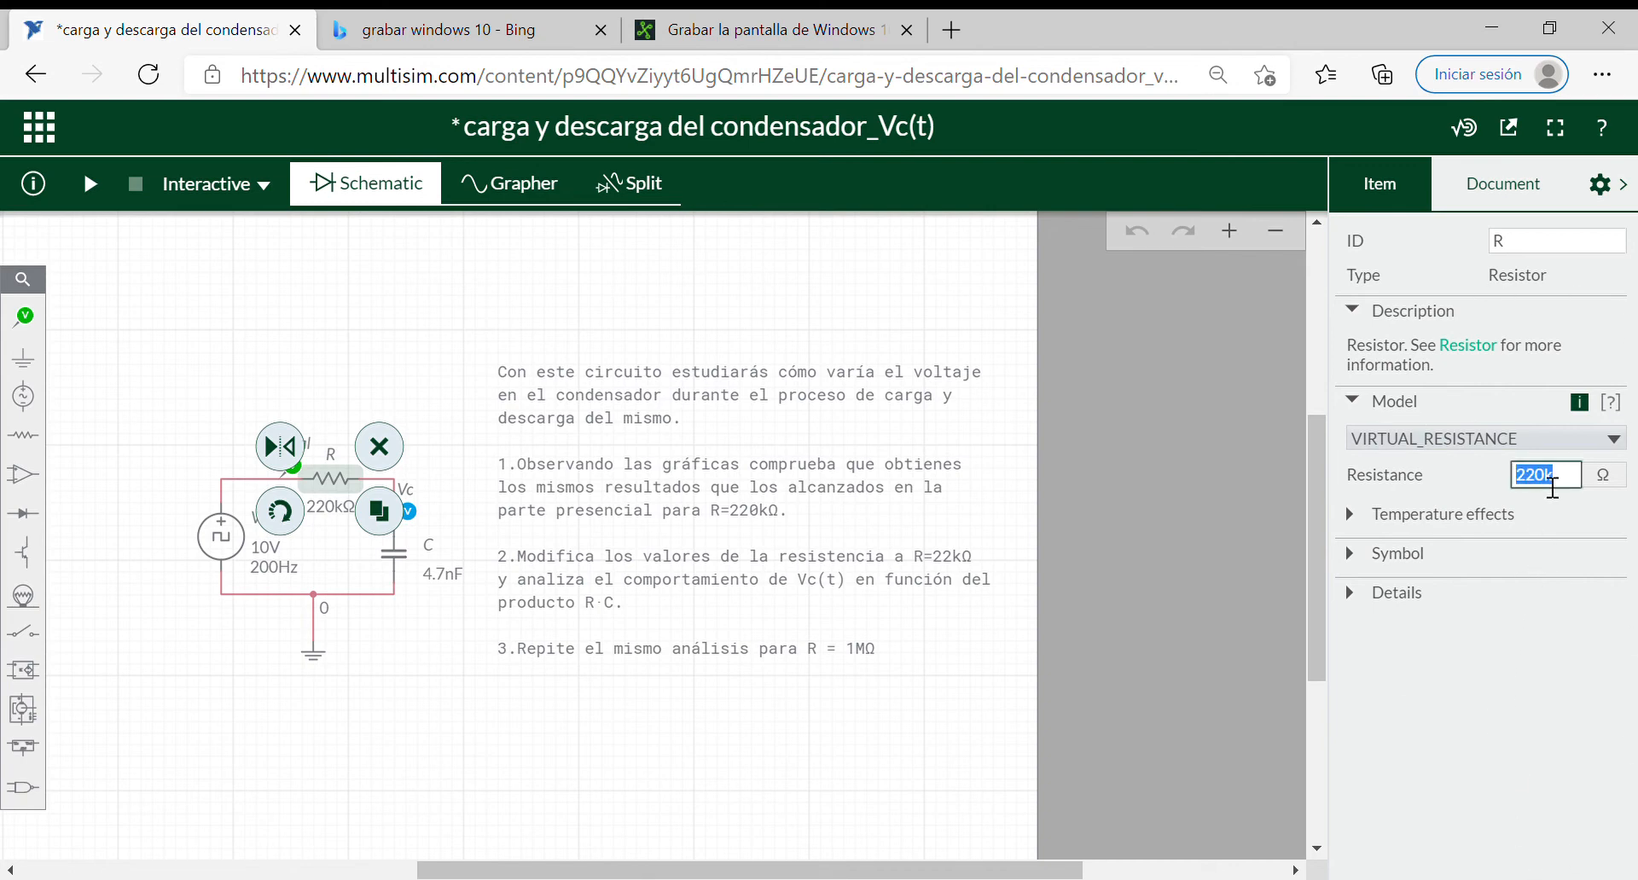
click(1552, 486)
key(BackSpace)
key(Return)
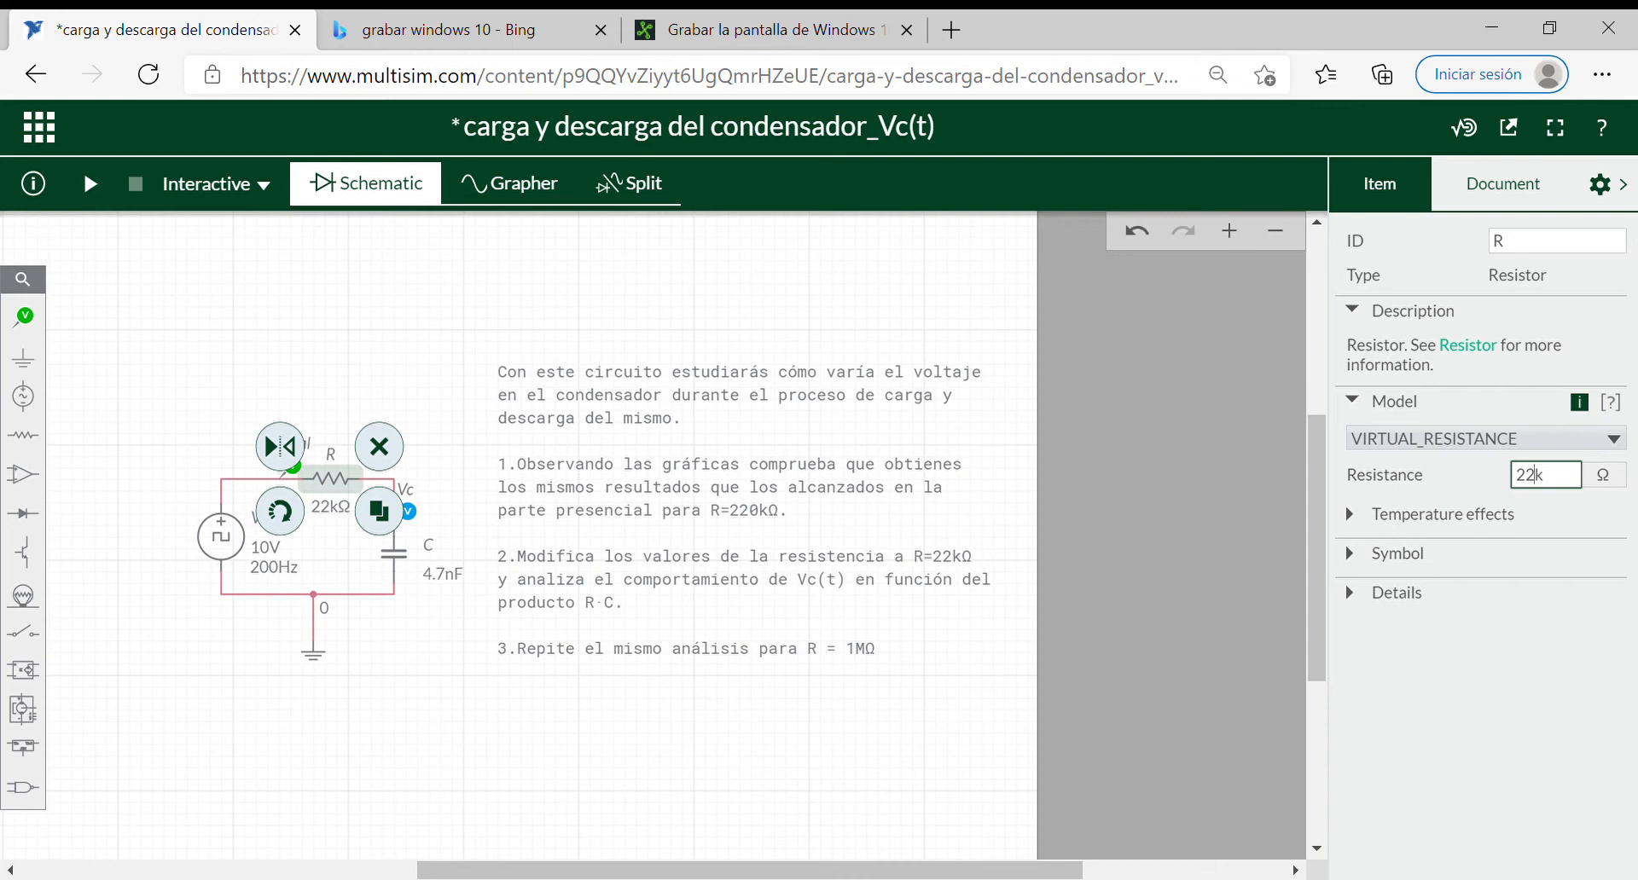
click(406, 348)
click(406, 349)
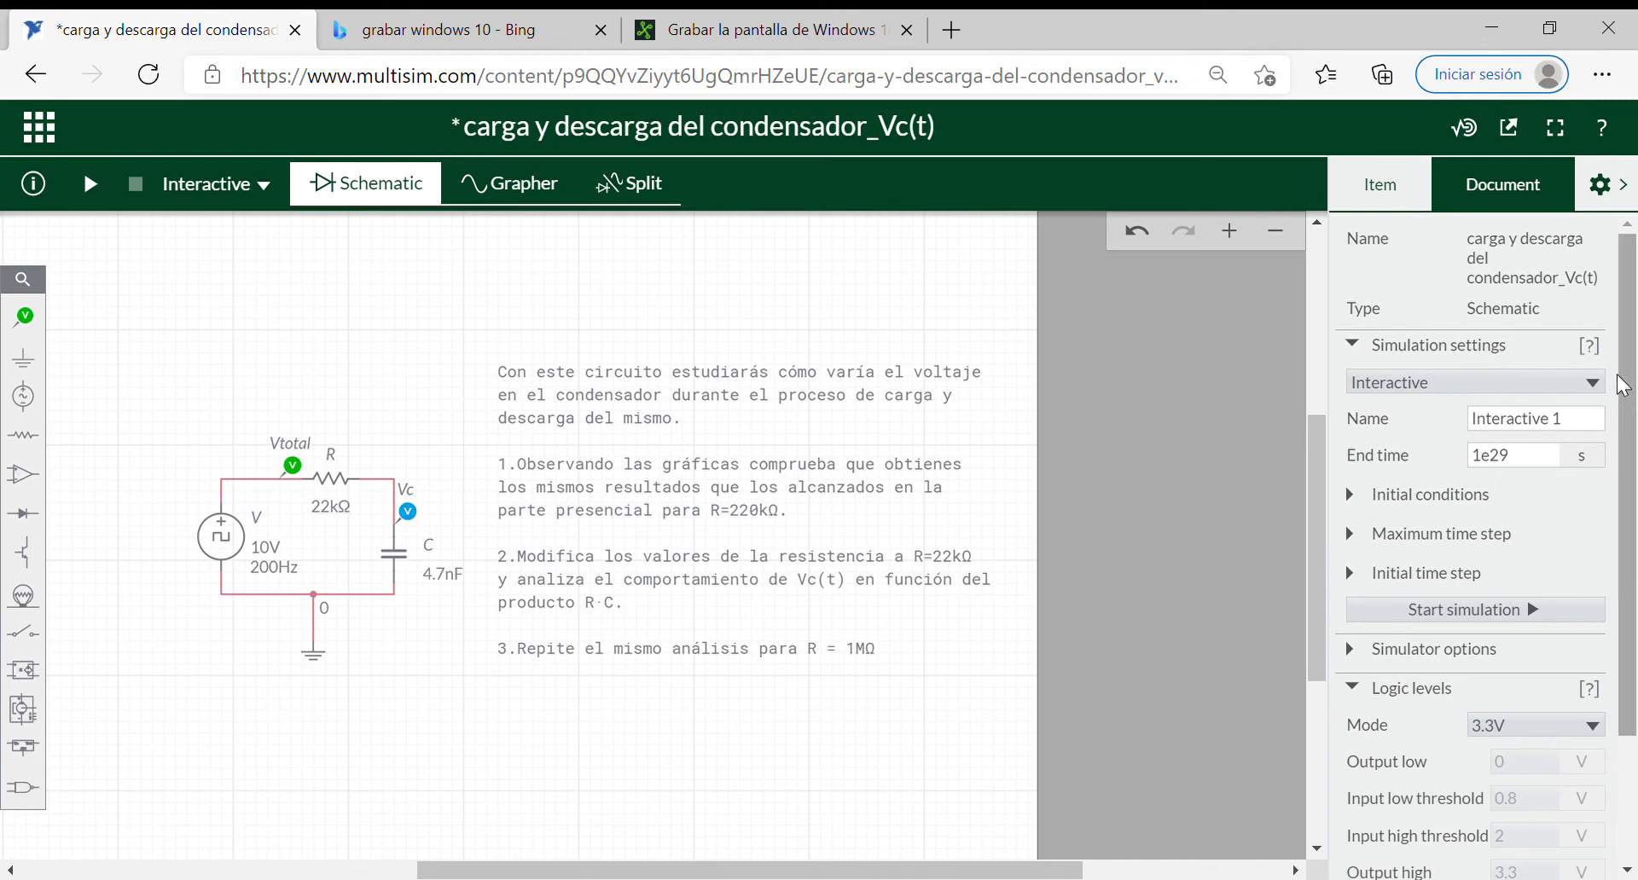
click(1604, 190)
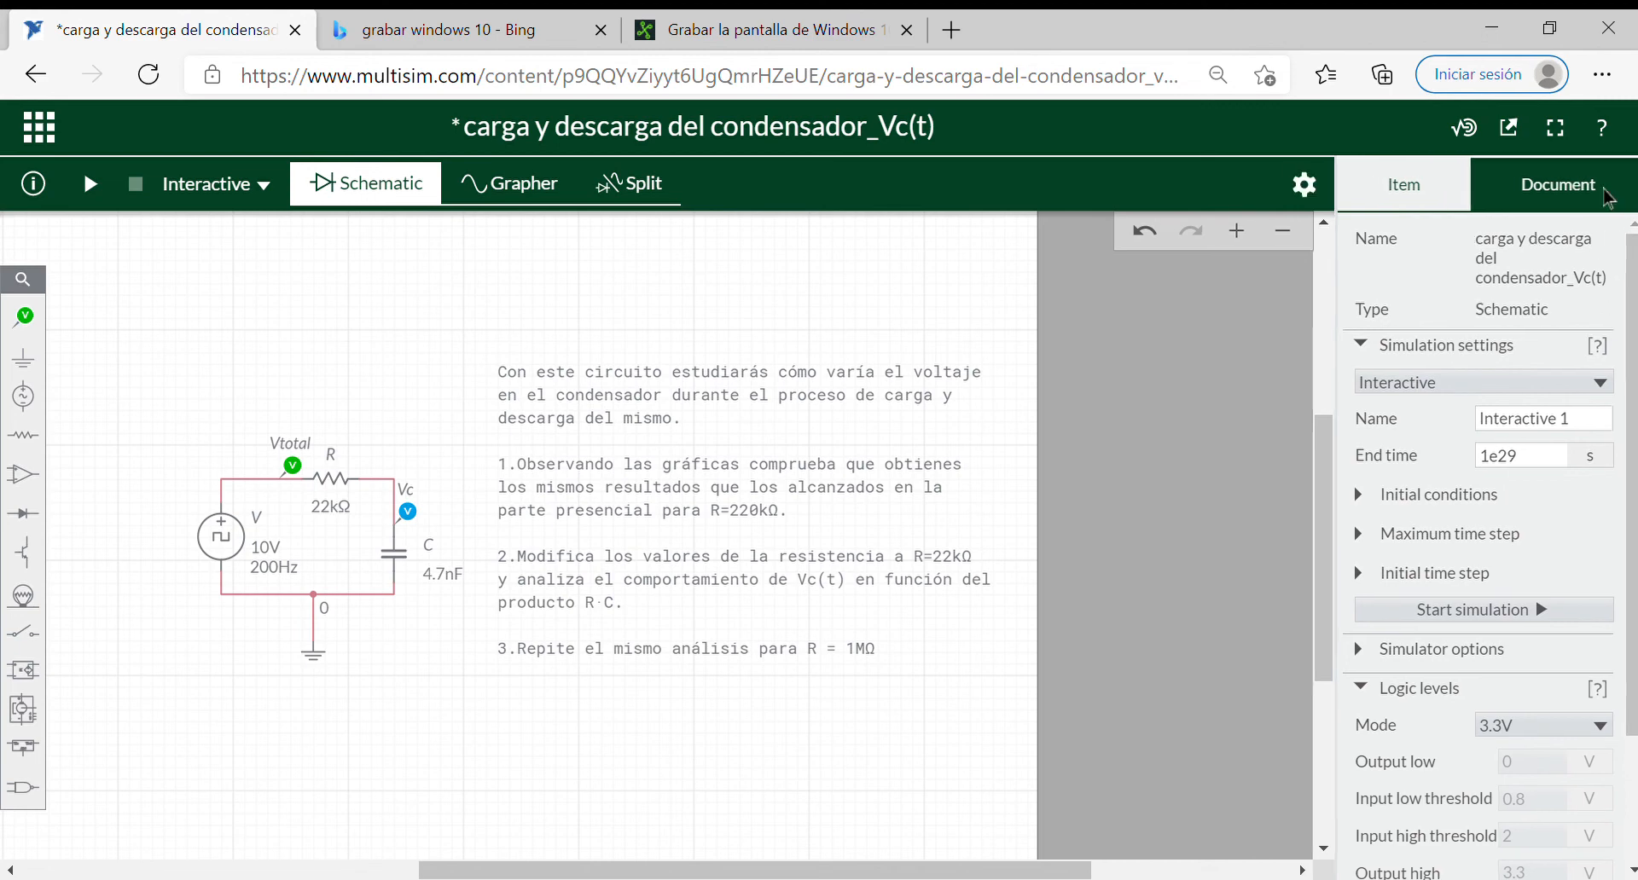
Run the simulation, rescale the voltage axis so the waveforms are visible from 0 to 10 V, and pause it
click(89, 184)
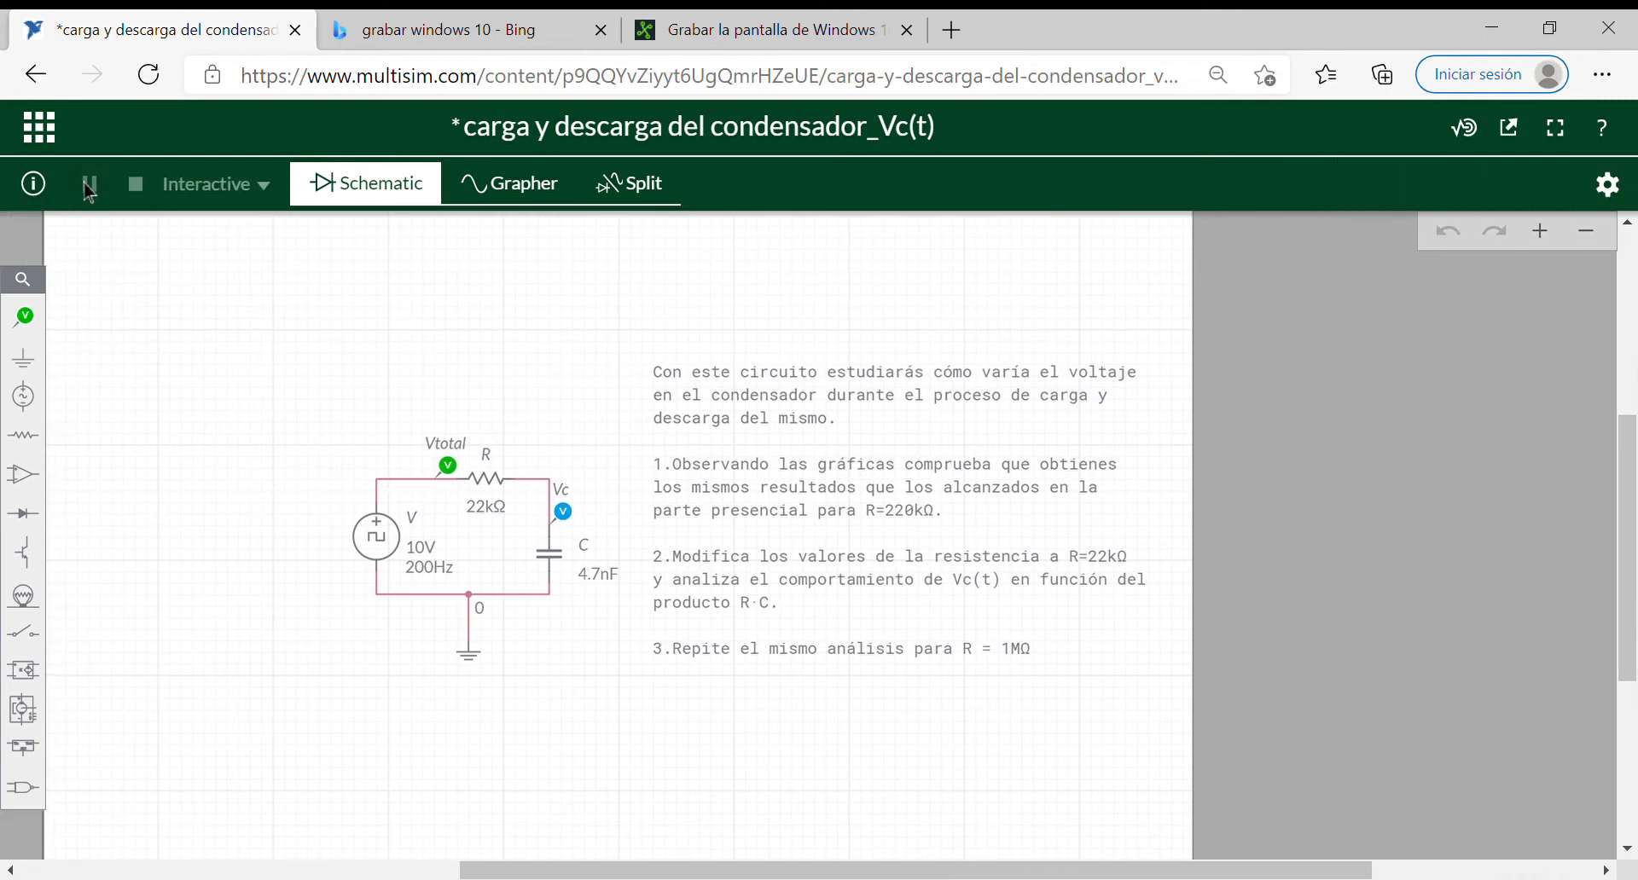
click(508, 186)
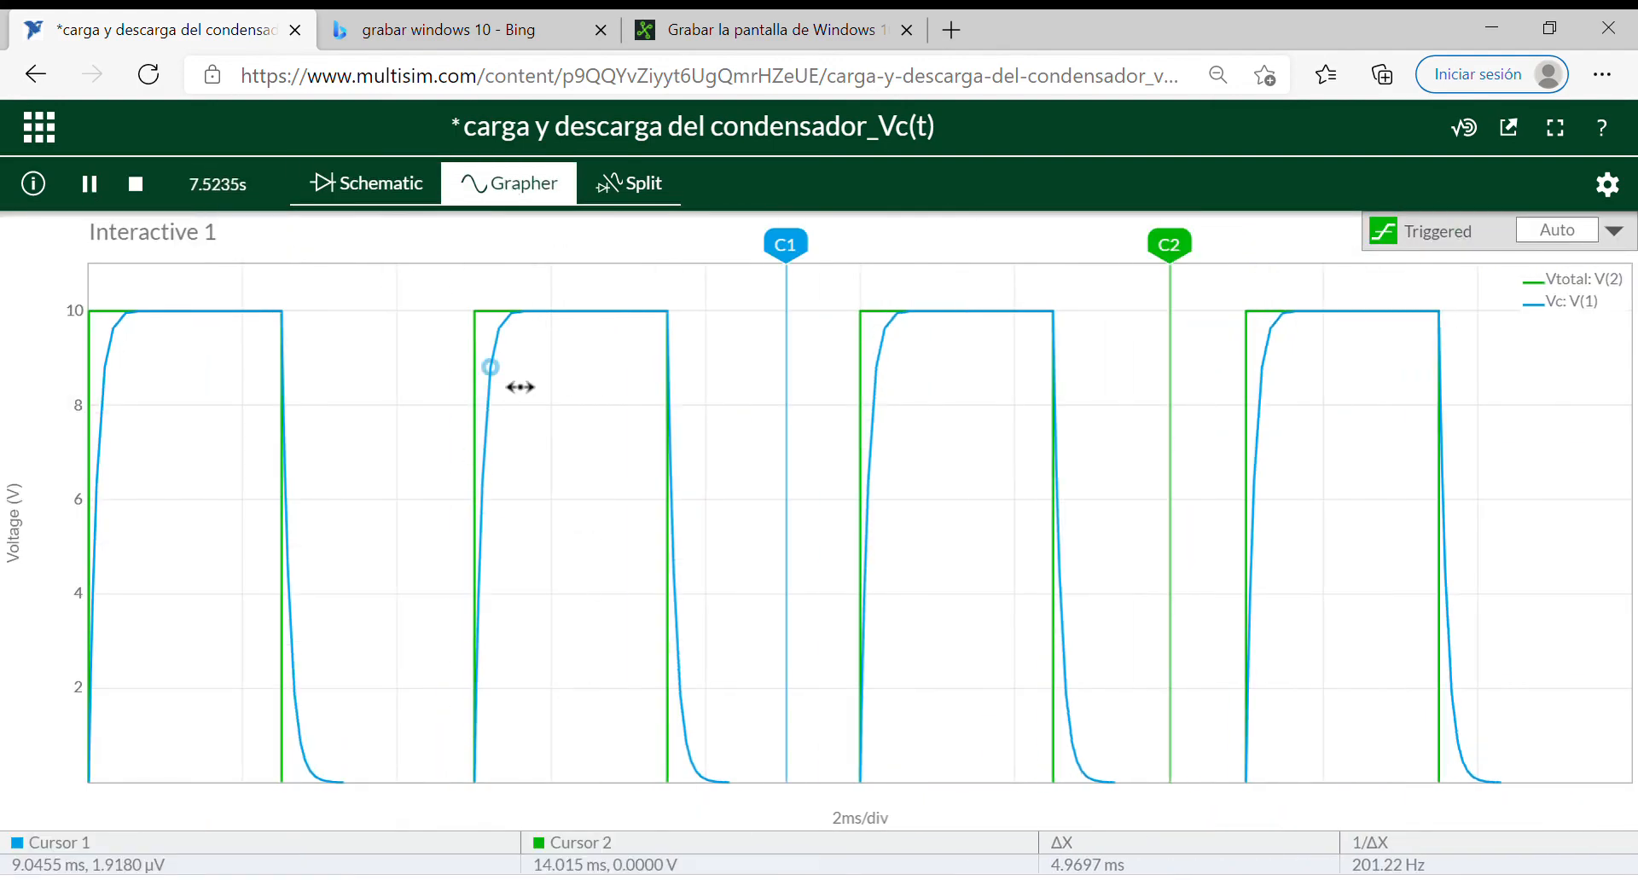
scroll(53, 599, down, 2)
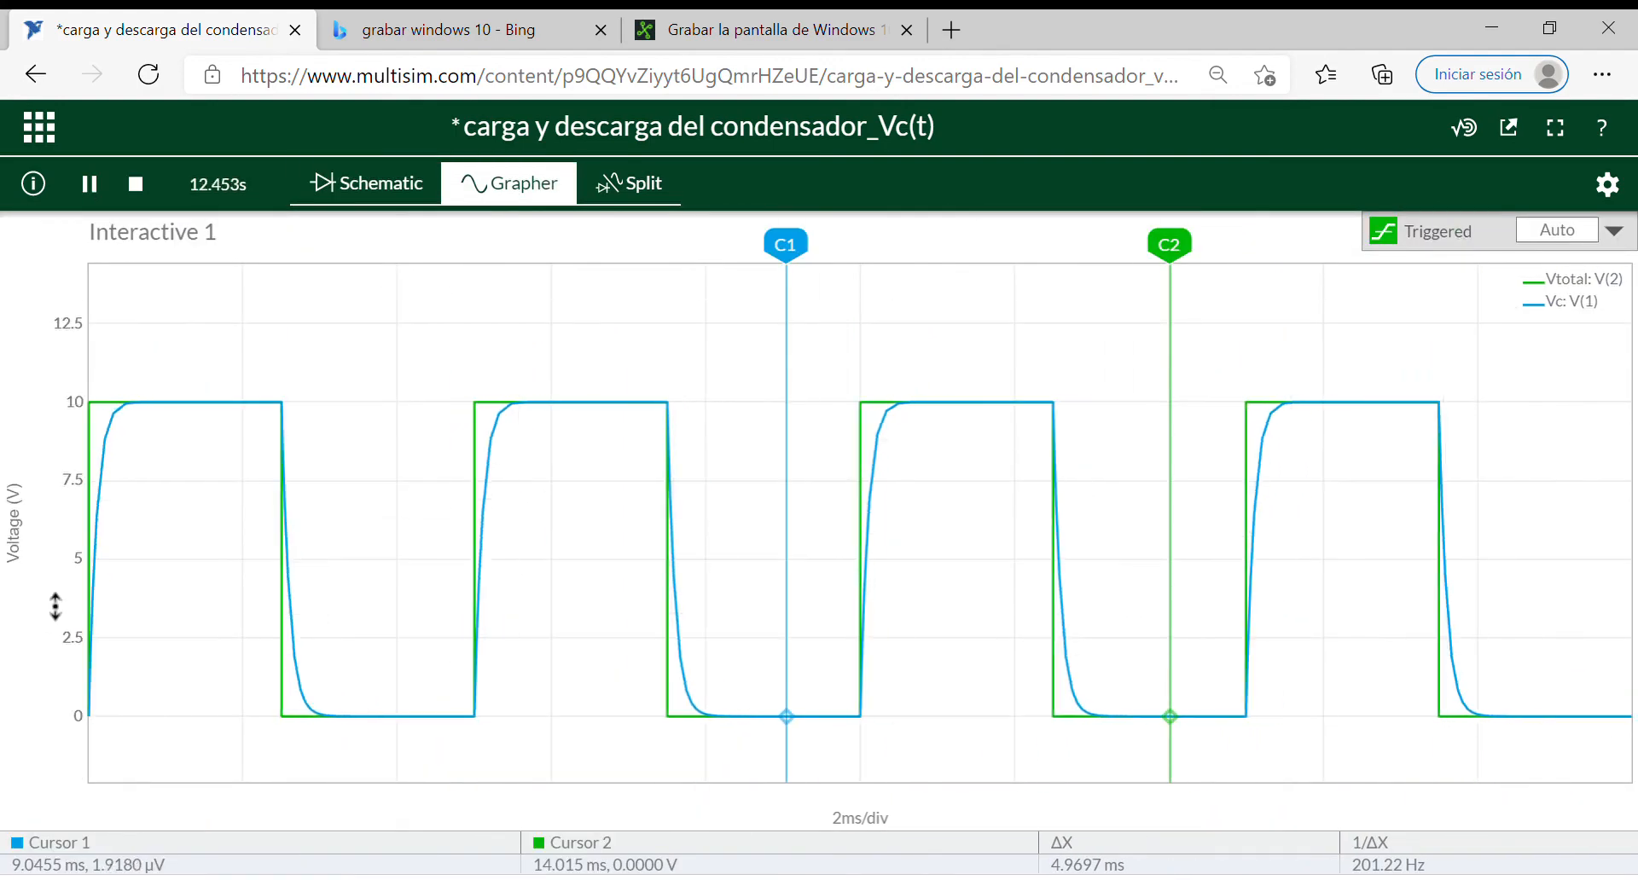
scroll(53, 599, up, 1)
mouse_move(120, 457)
click(89, 185)
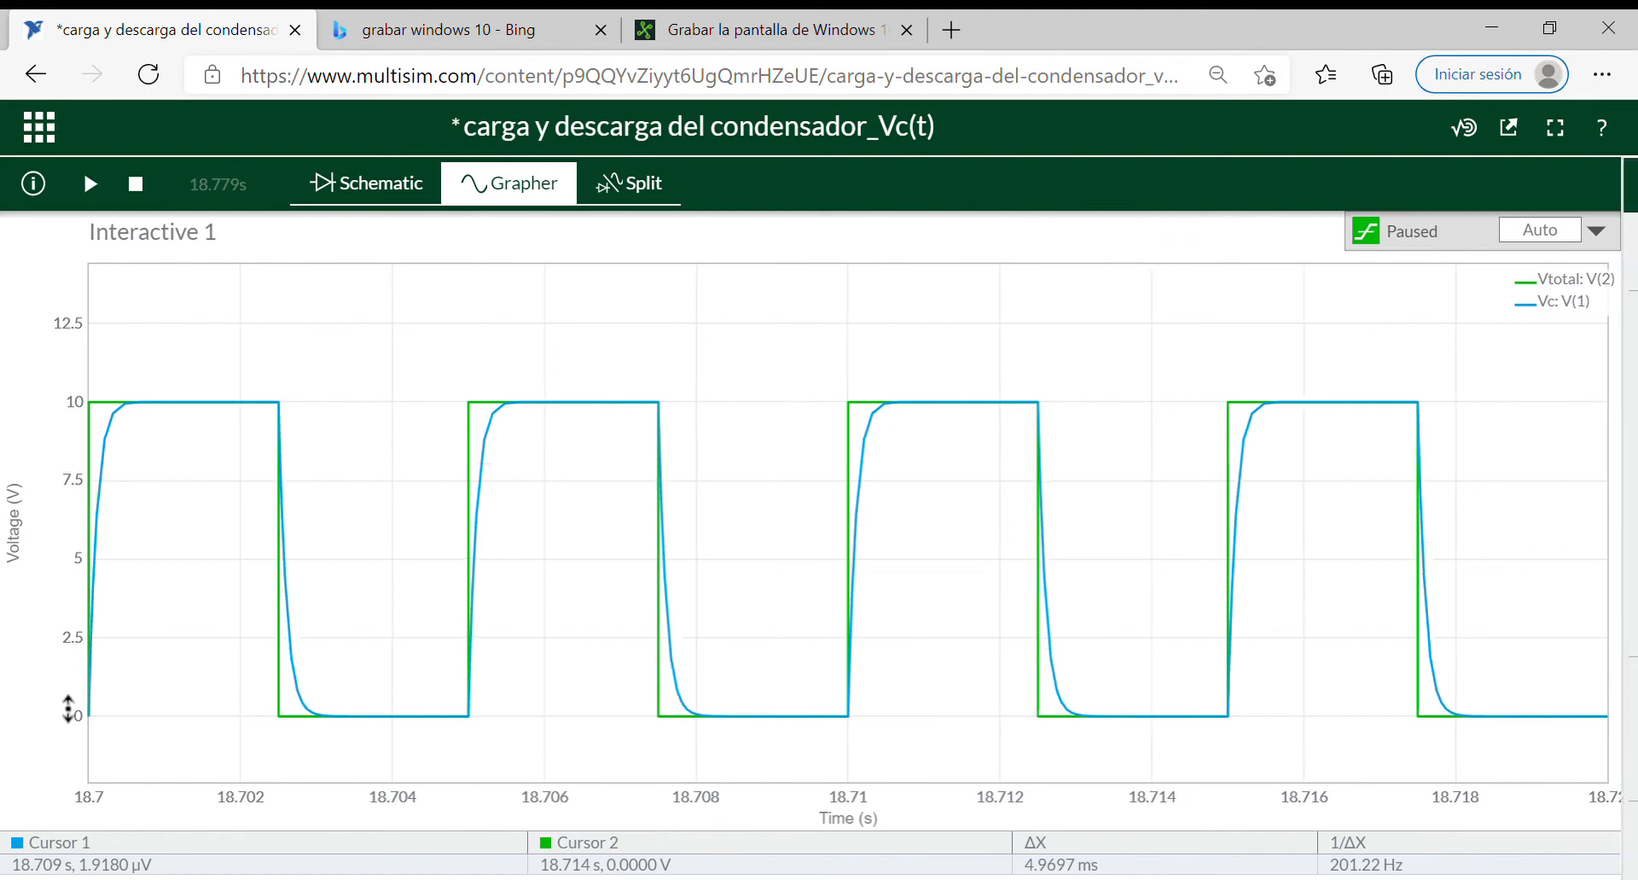
Inspect the waveforms near the top of the second pulse's charging curve and stop the simulation
click(376, 576)
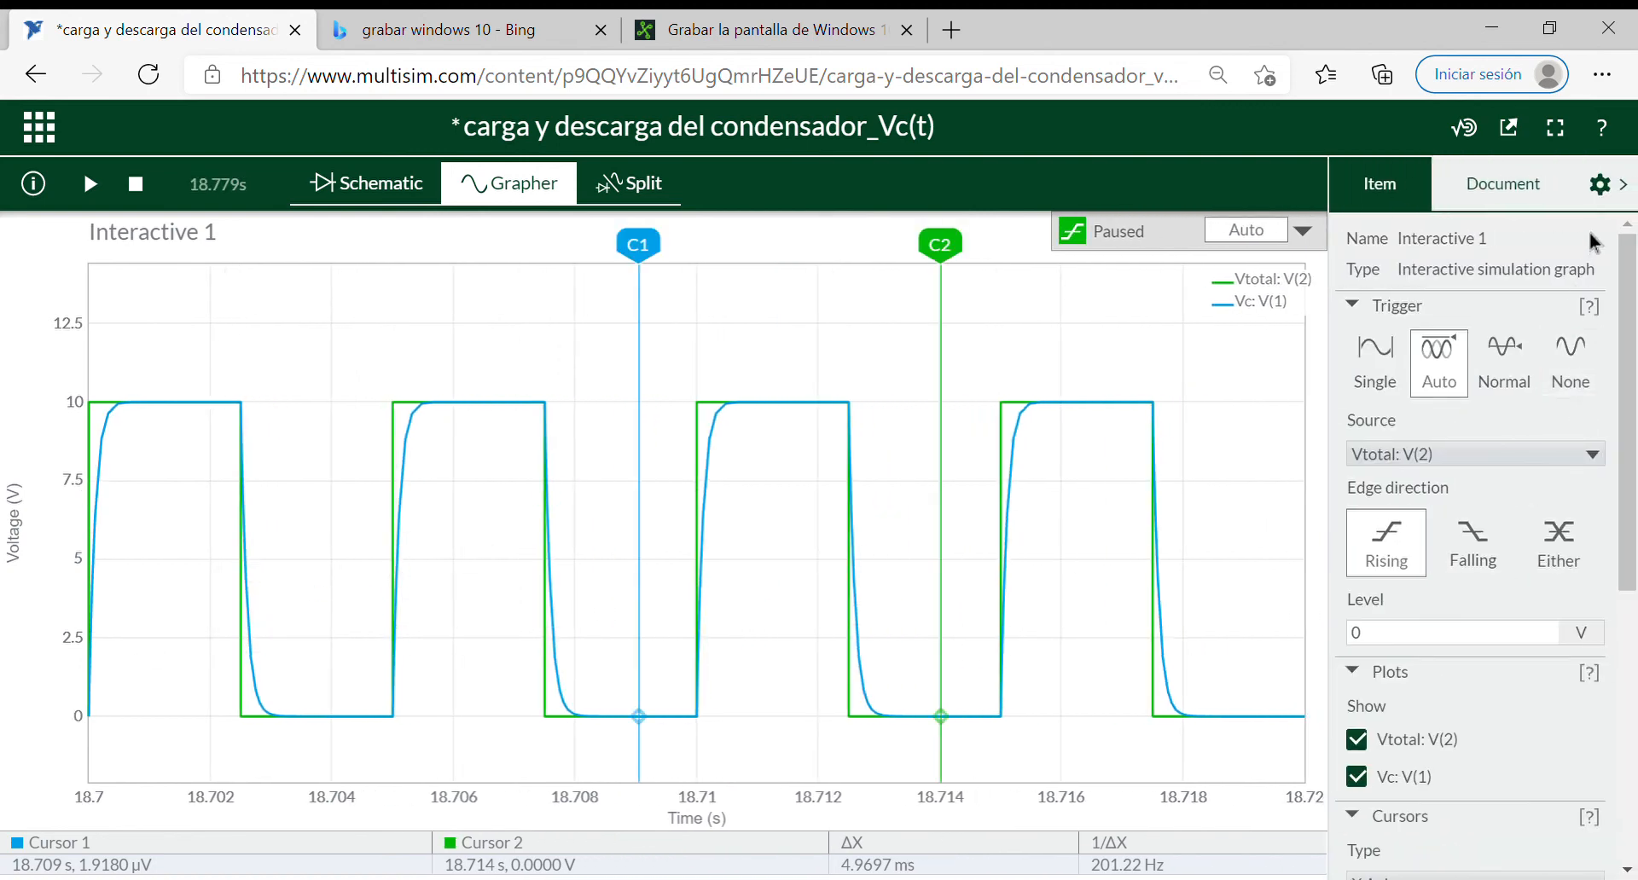
click(1600, 185)
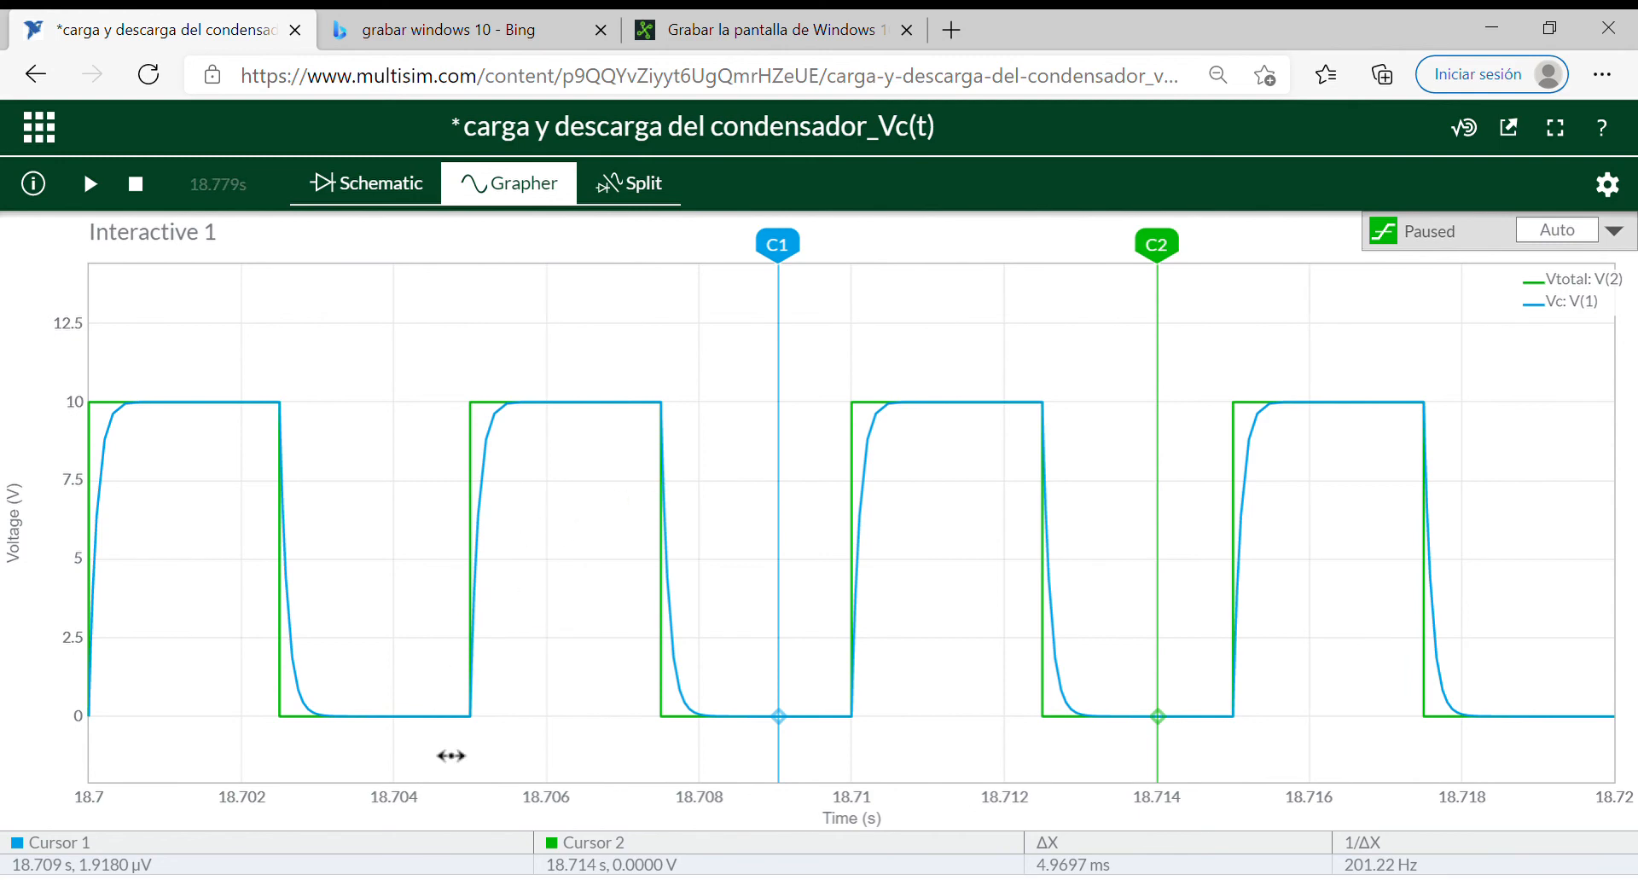
mouse_move(522, 411)
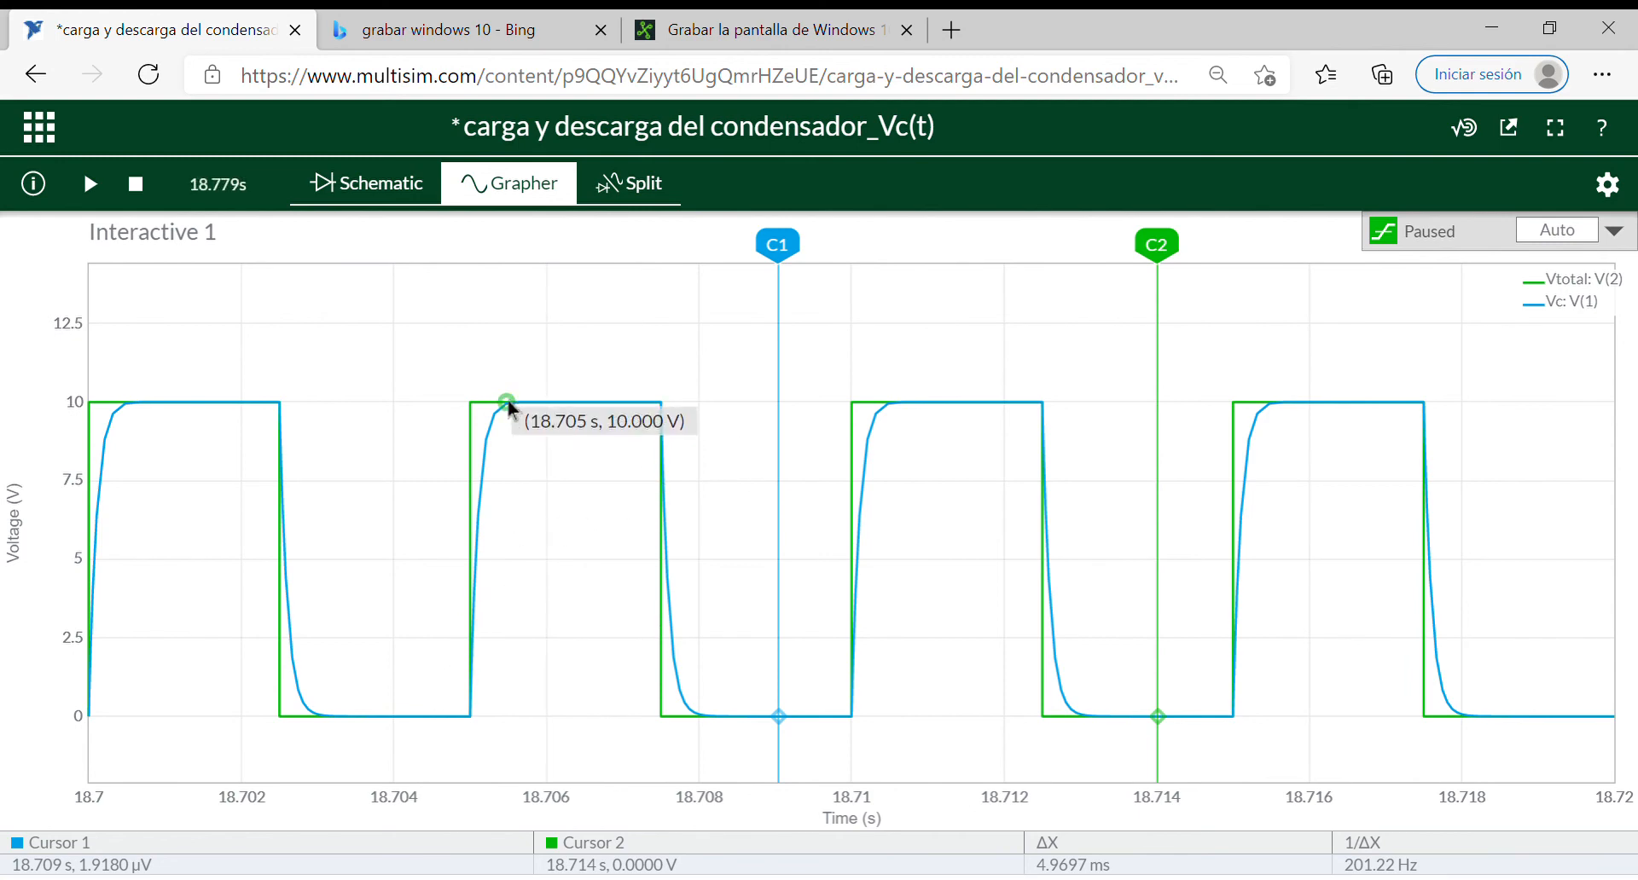
click(139, 185)
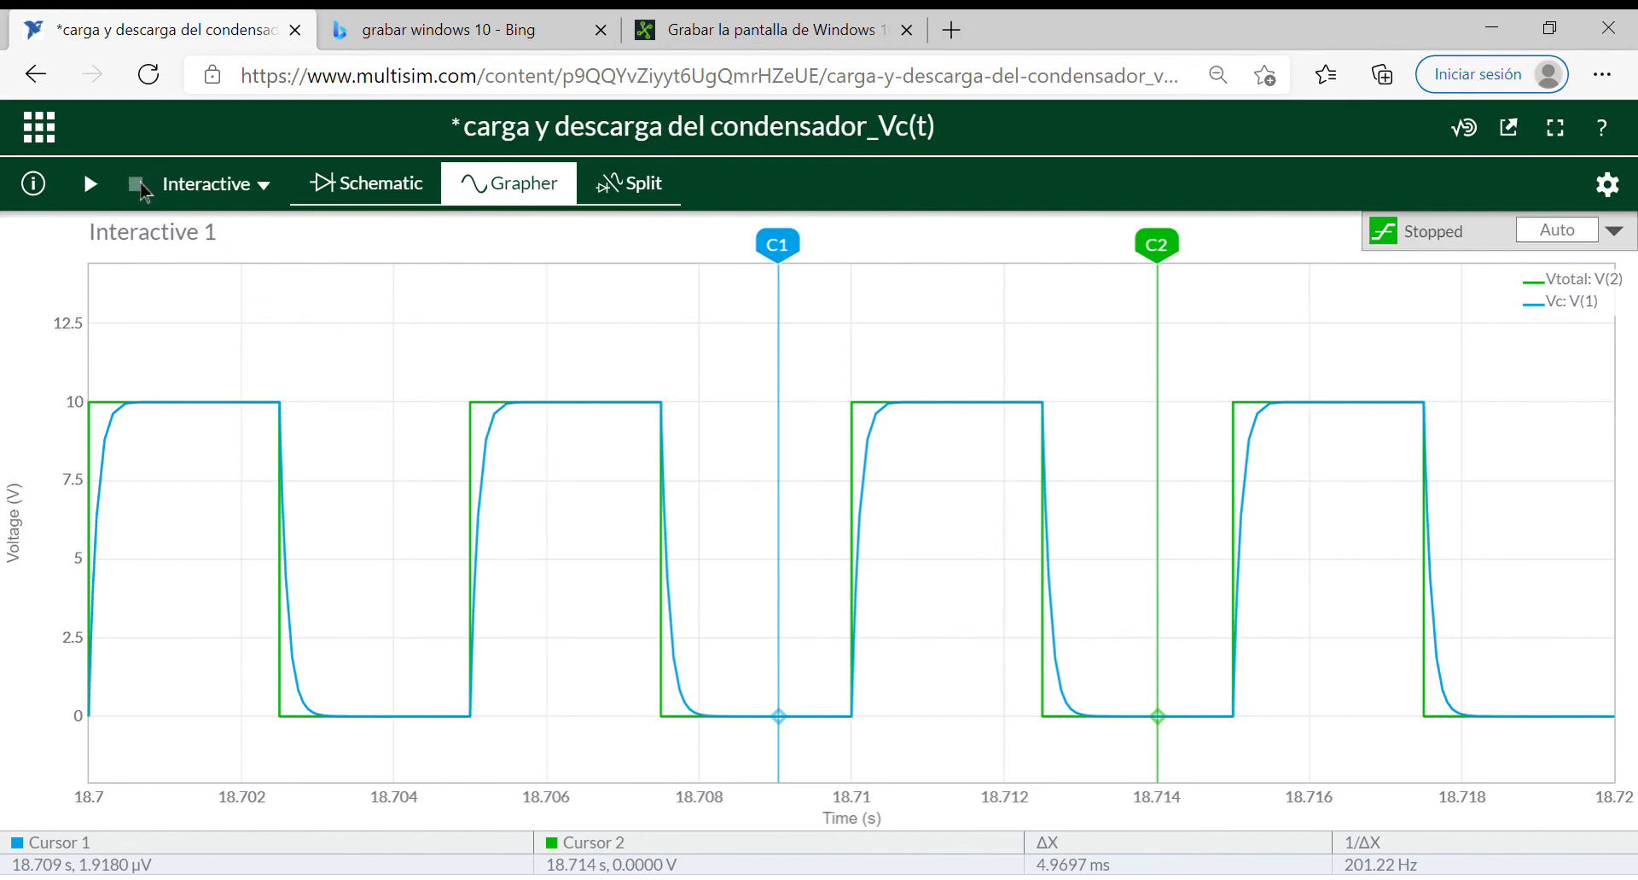
Change the resistance of resistor R in the schematic to 1 MΩ
click(347, 184)
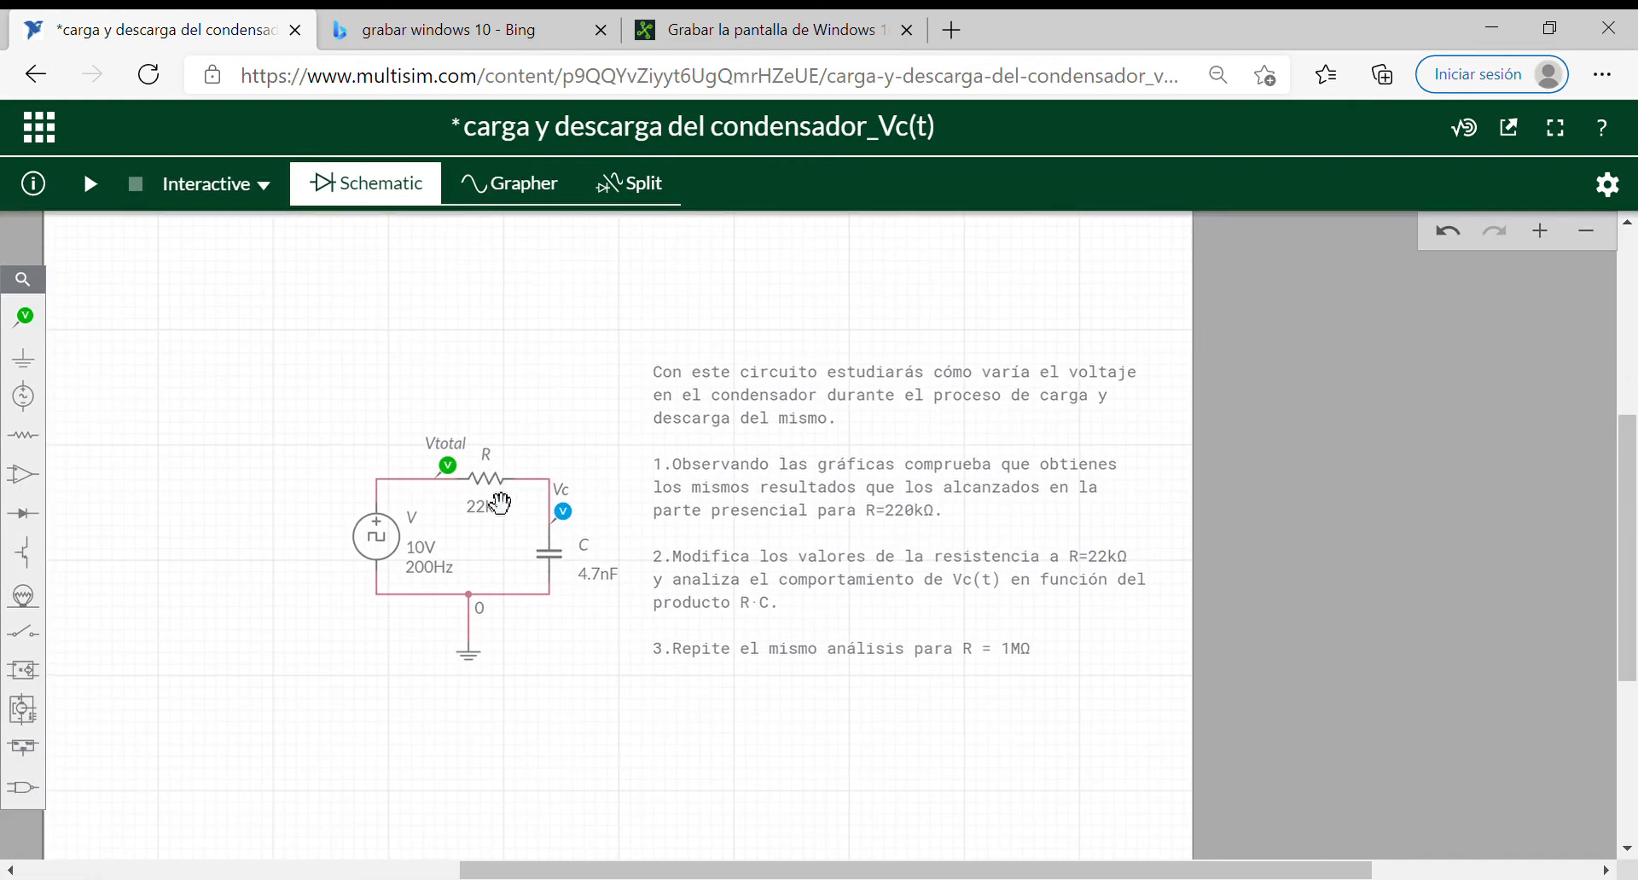
double_click(498, 504)
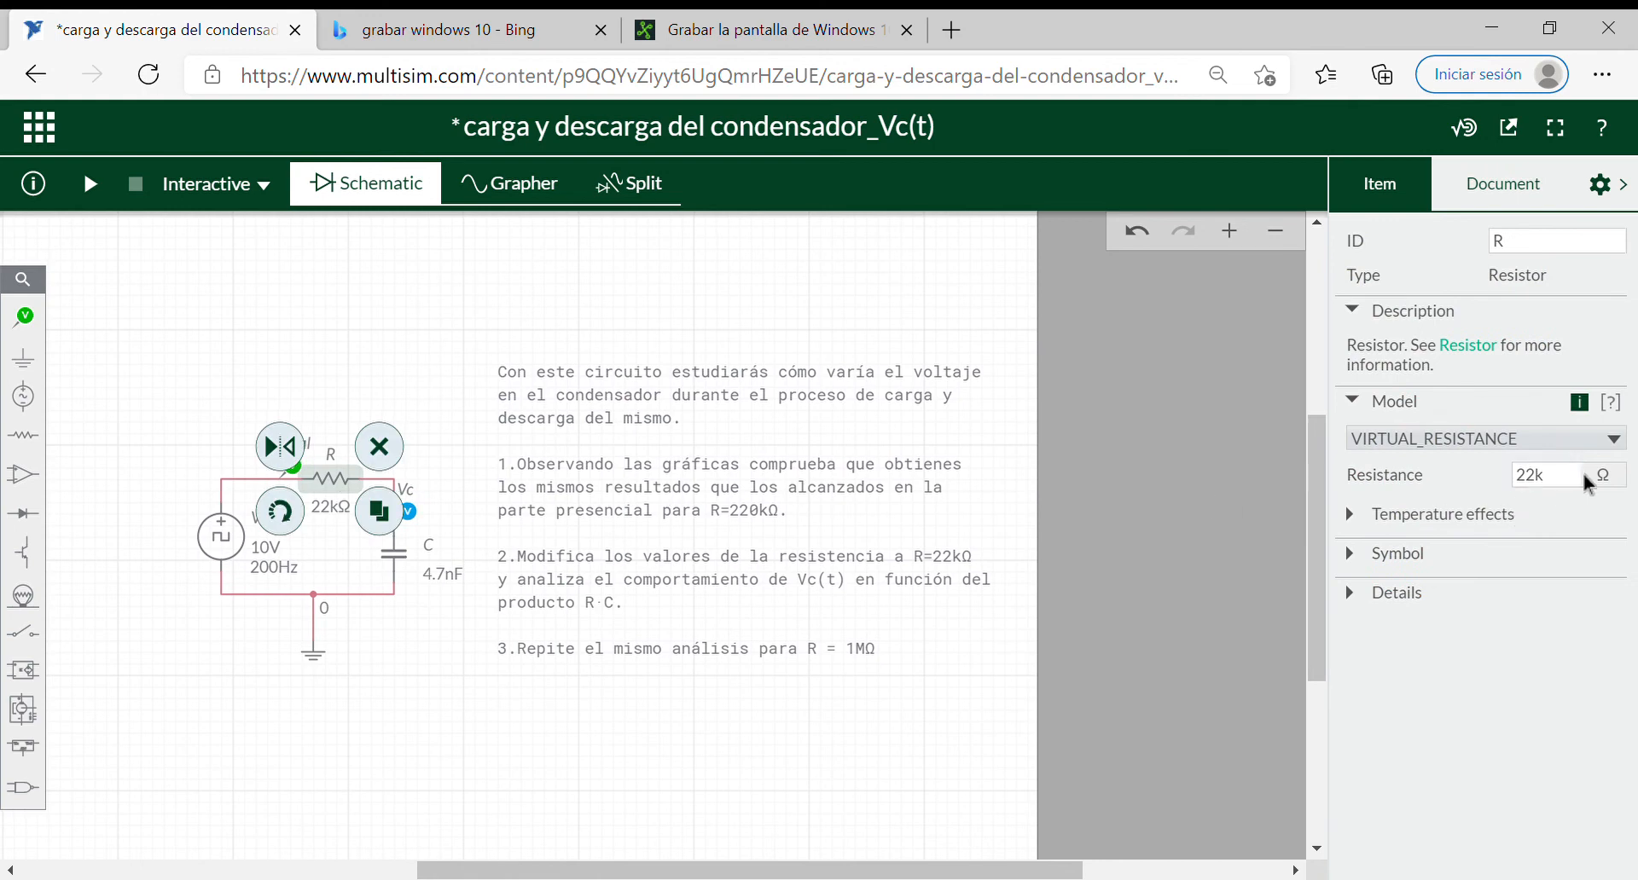
double_click(1578, 485)
text(1M)
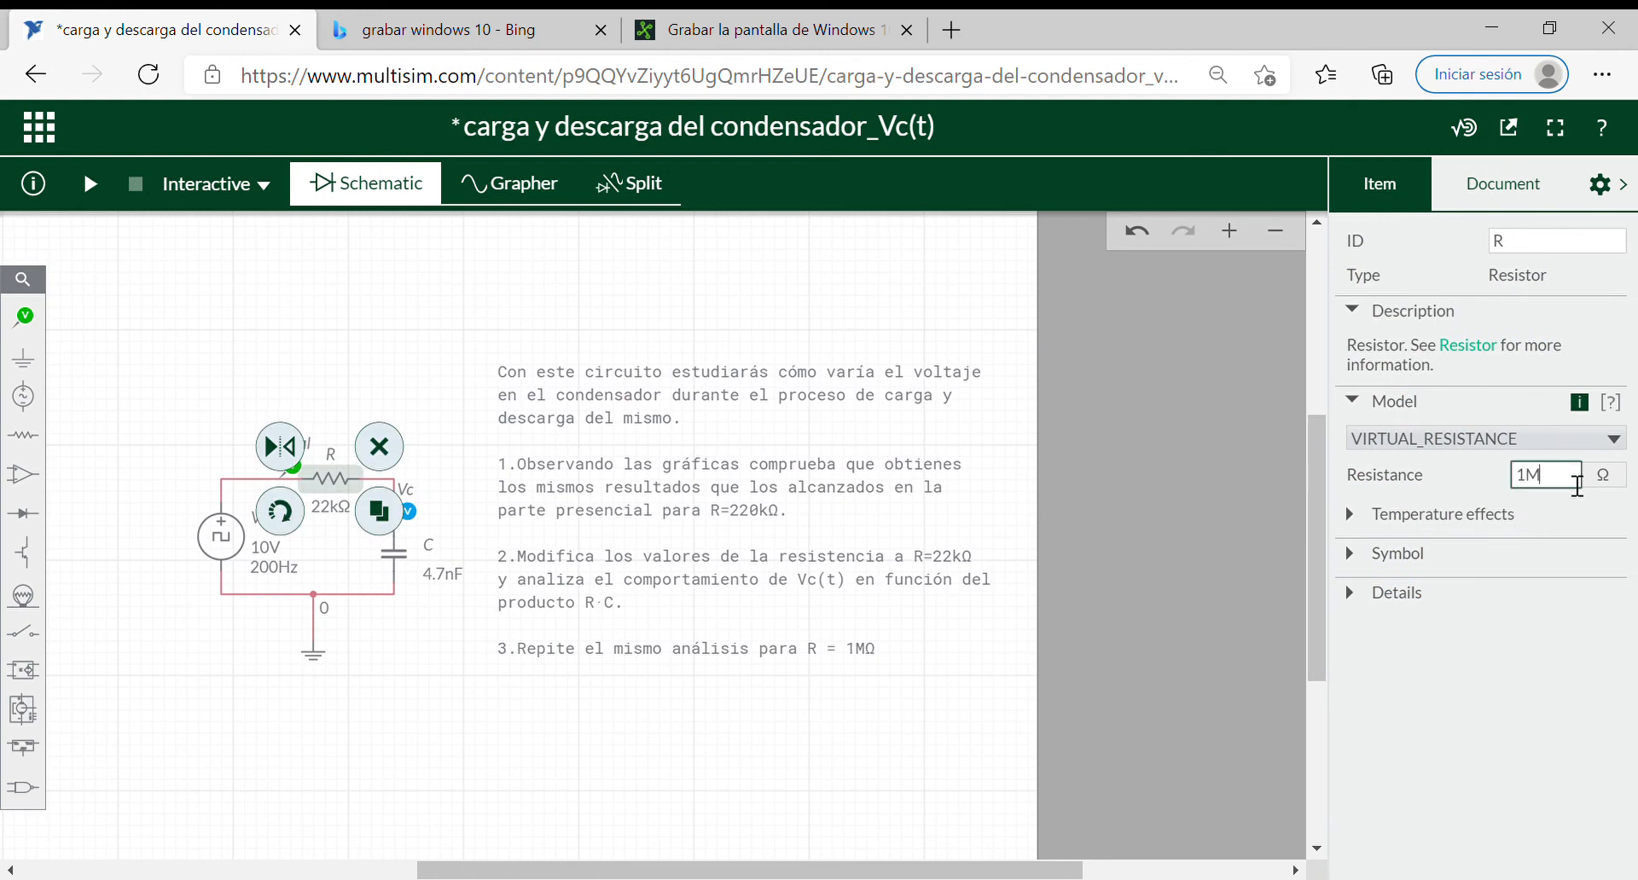
key(Return)
click(1228, 558)
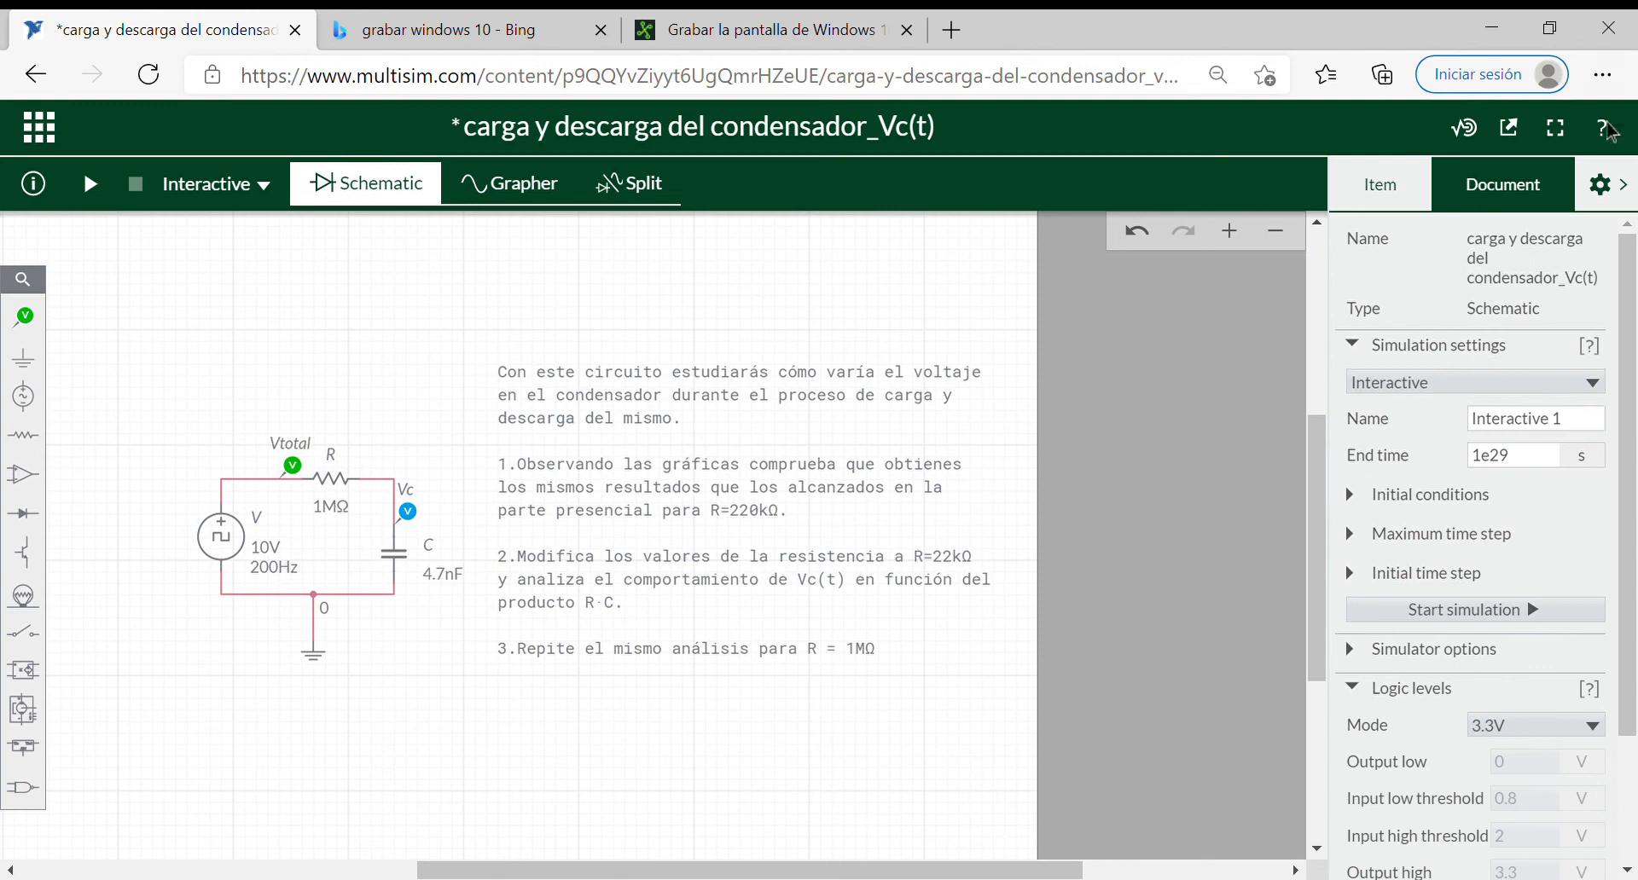
click(1617, 188)
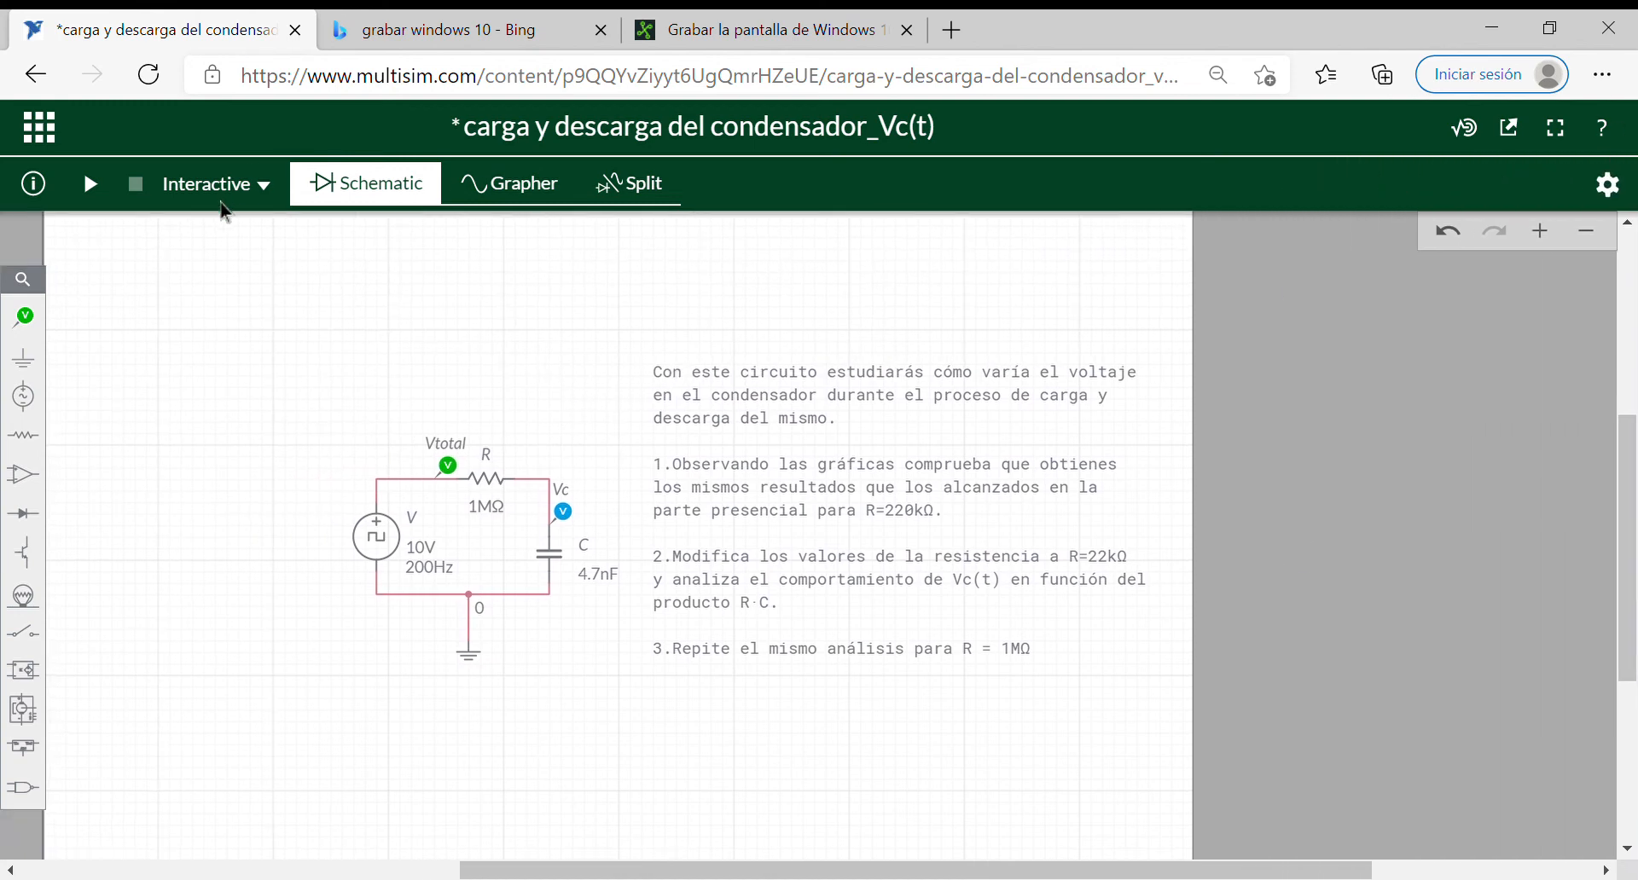
Run the simulation, examine the Vtotal and Vc waveforms at 2 ms per division, and stop it, returning to the schematic
click(91, 186)
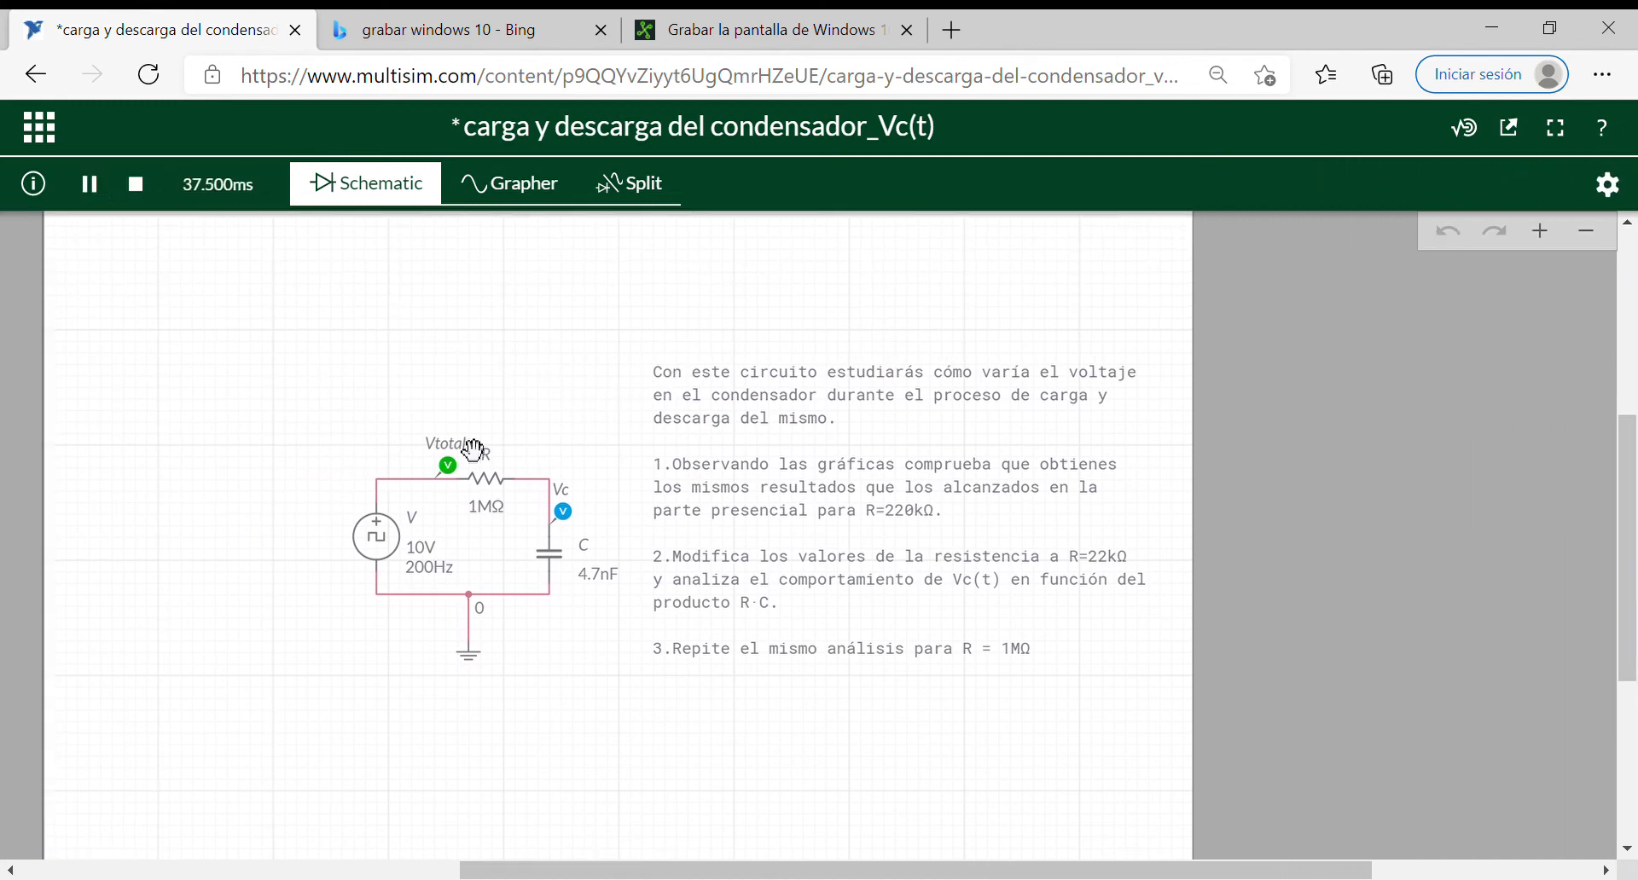
click(522, 187)
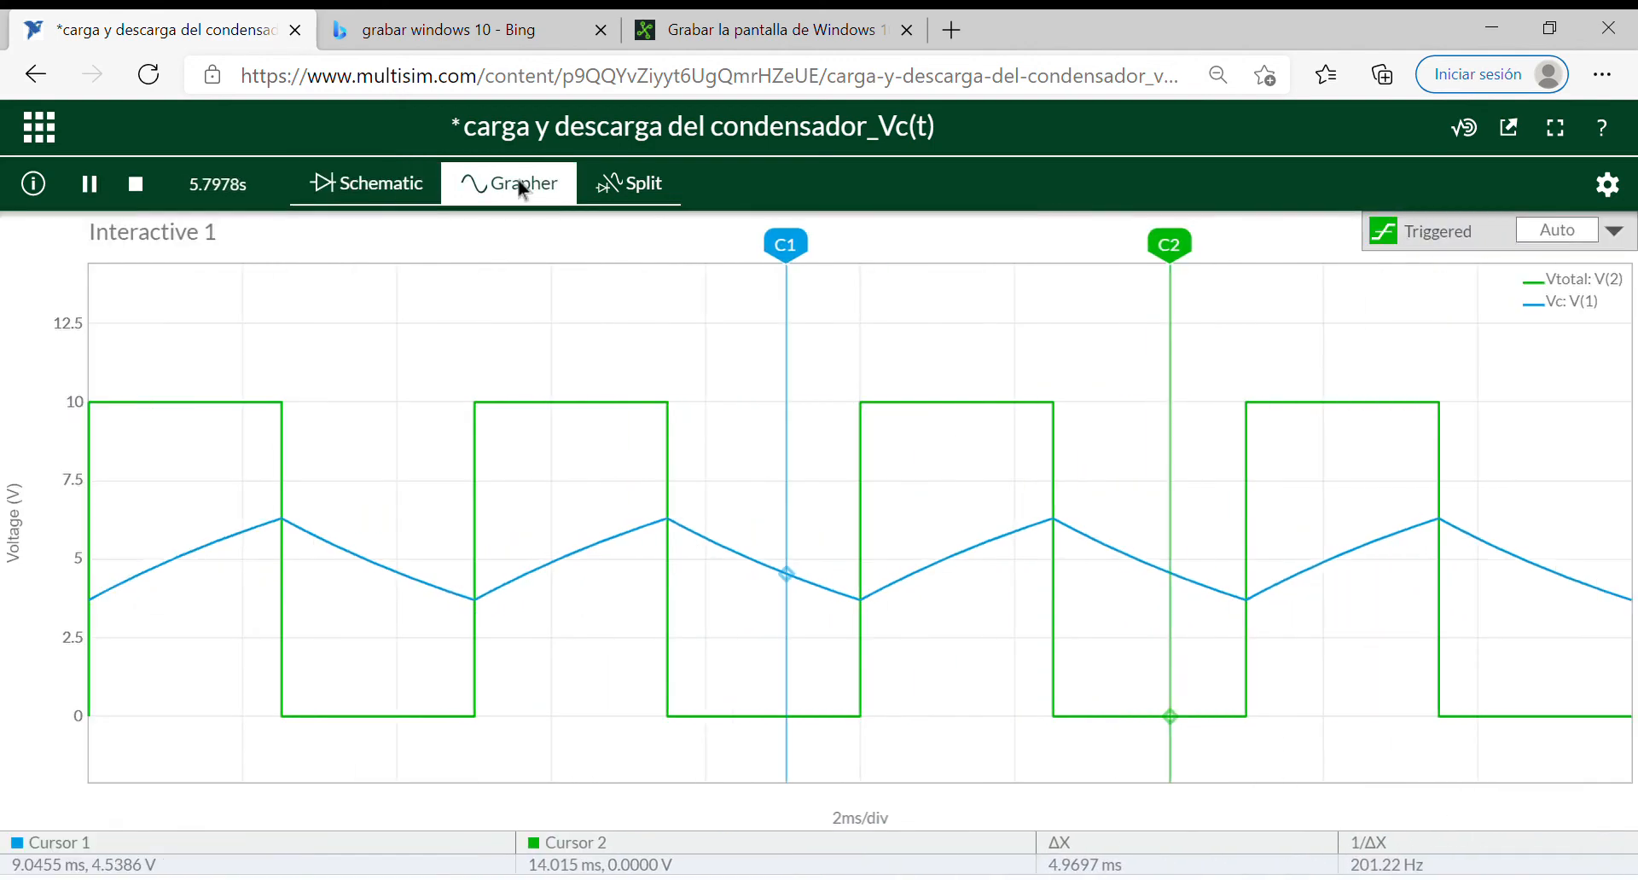
scroll(666, 508, down, 1)
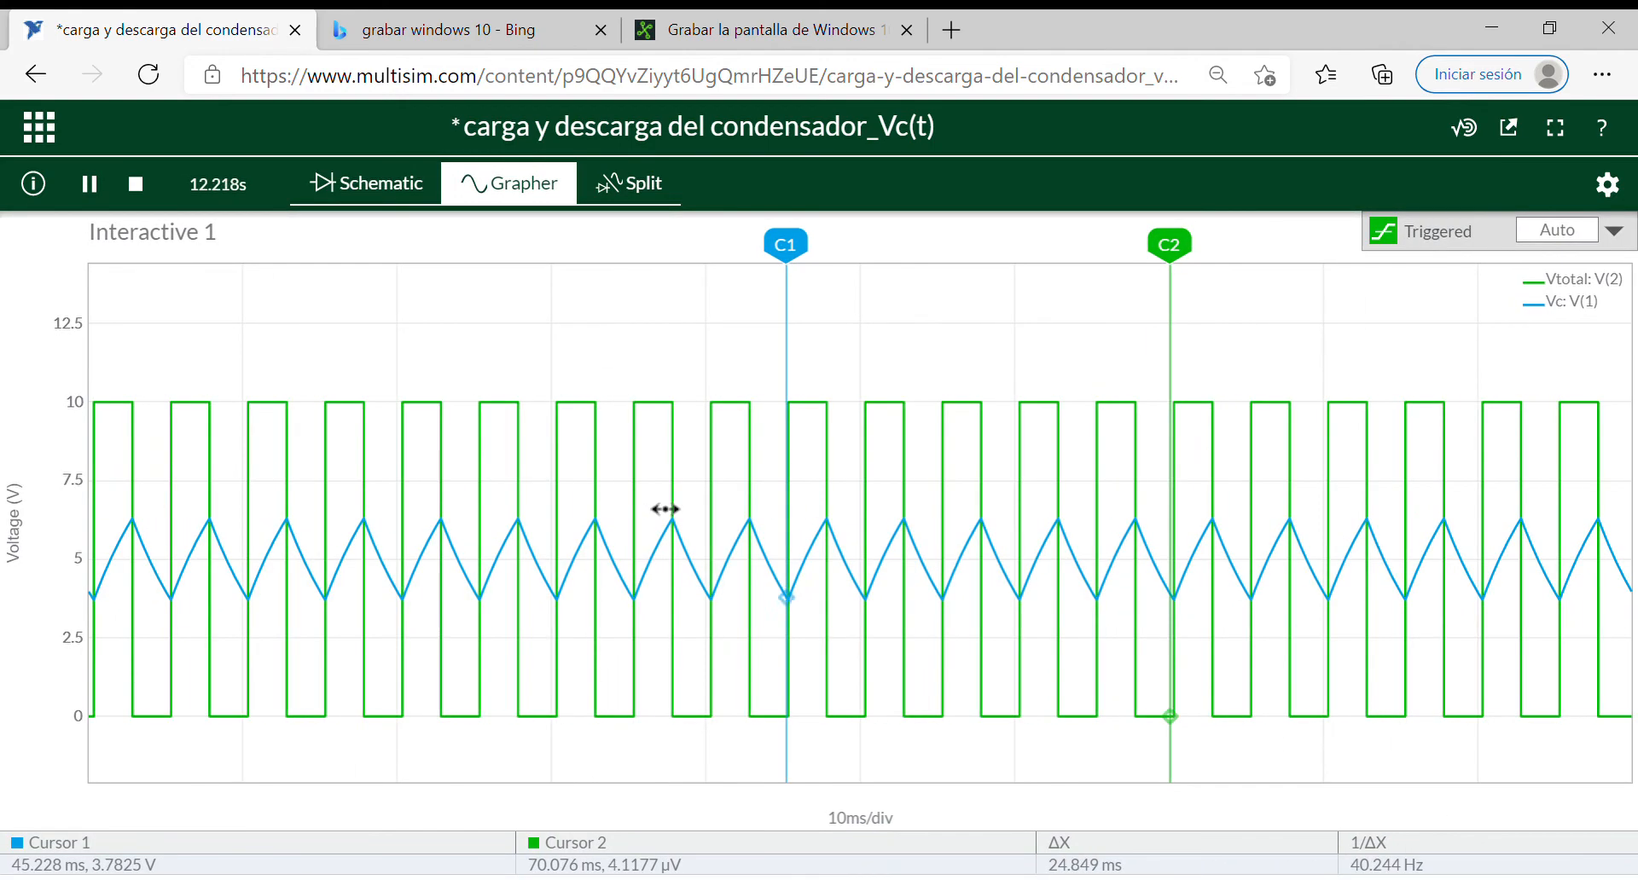
scroll(665, 508, up, 2)
click(90, 185)
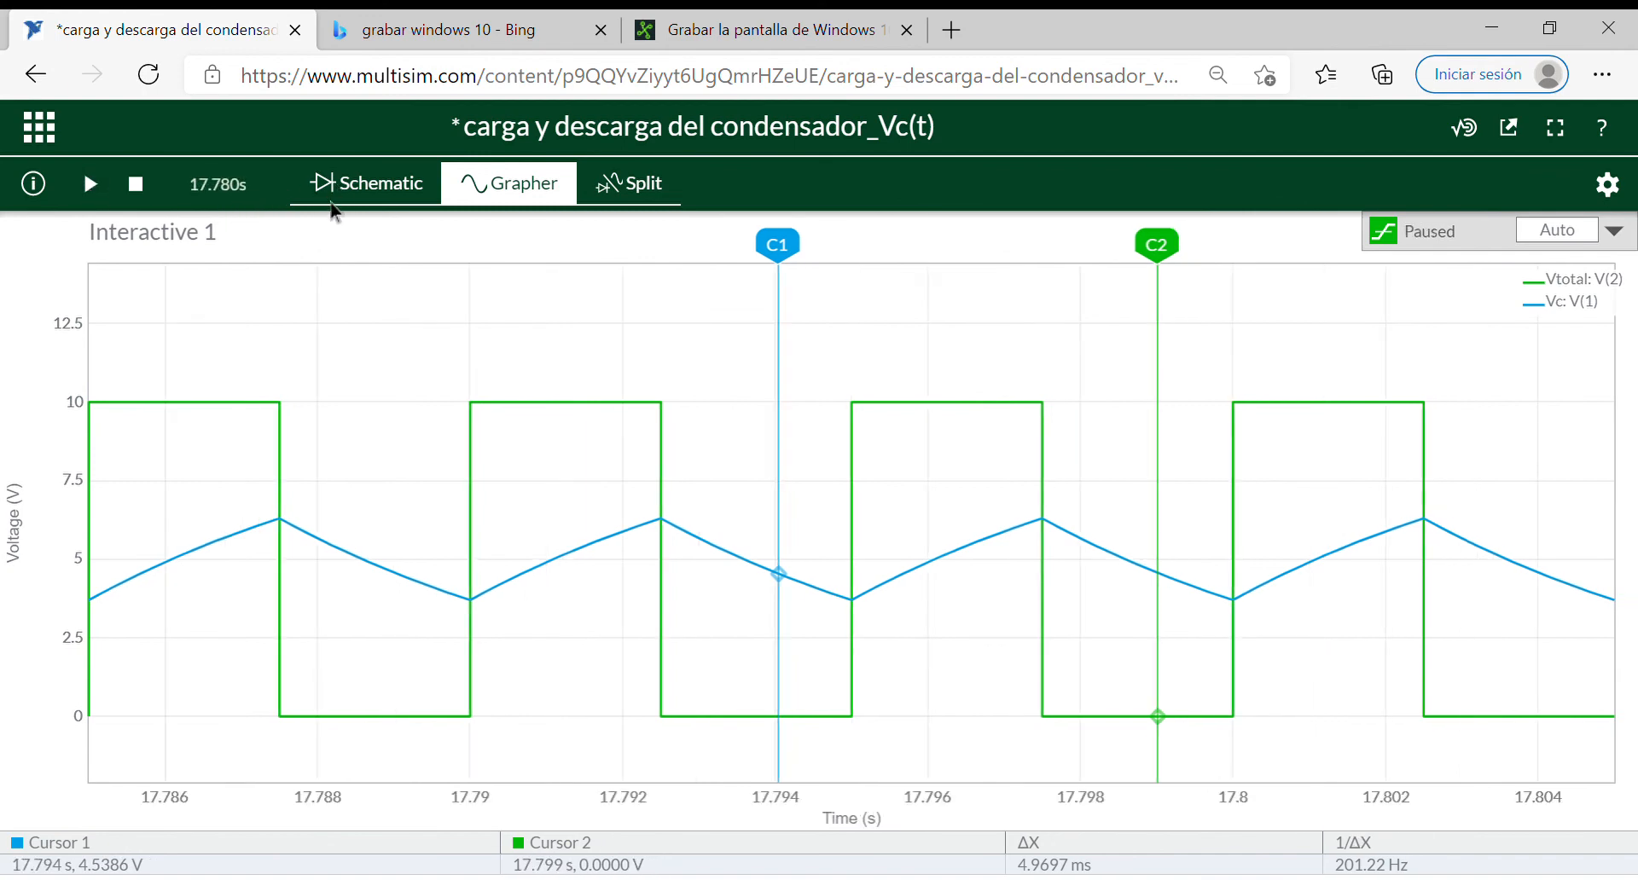
click(135, 184)
click(380, 196)
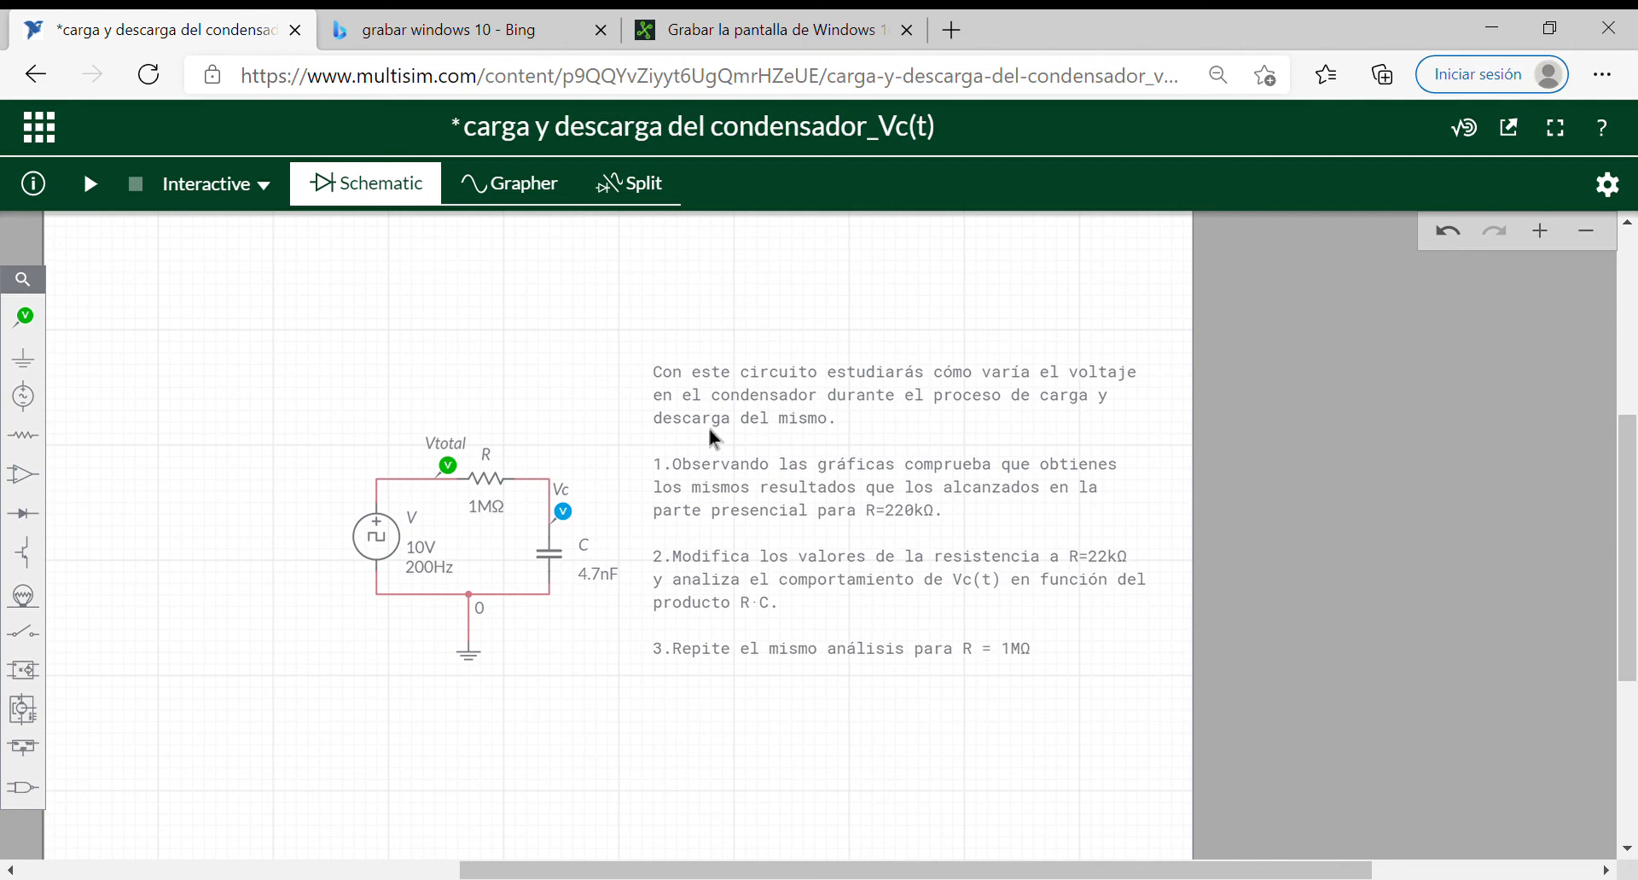
click(466, 480)
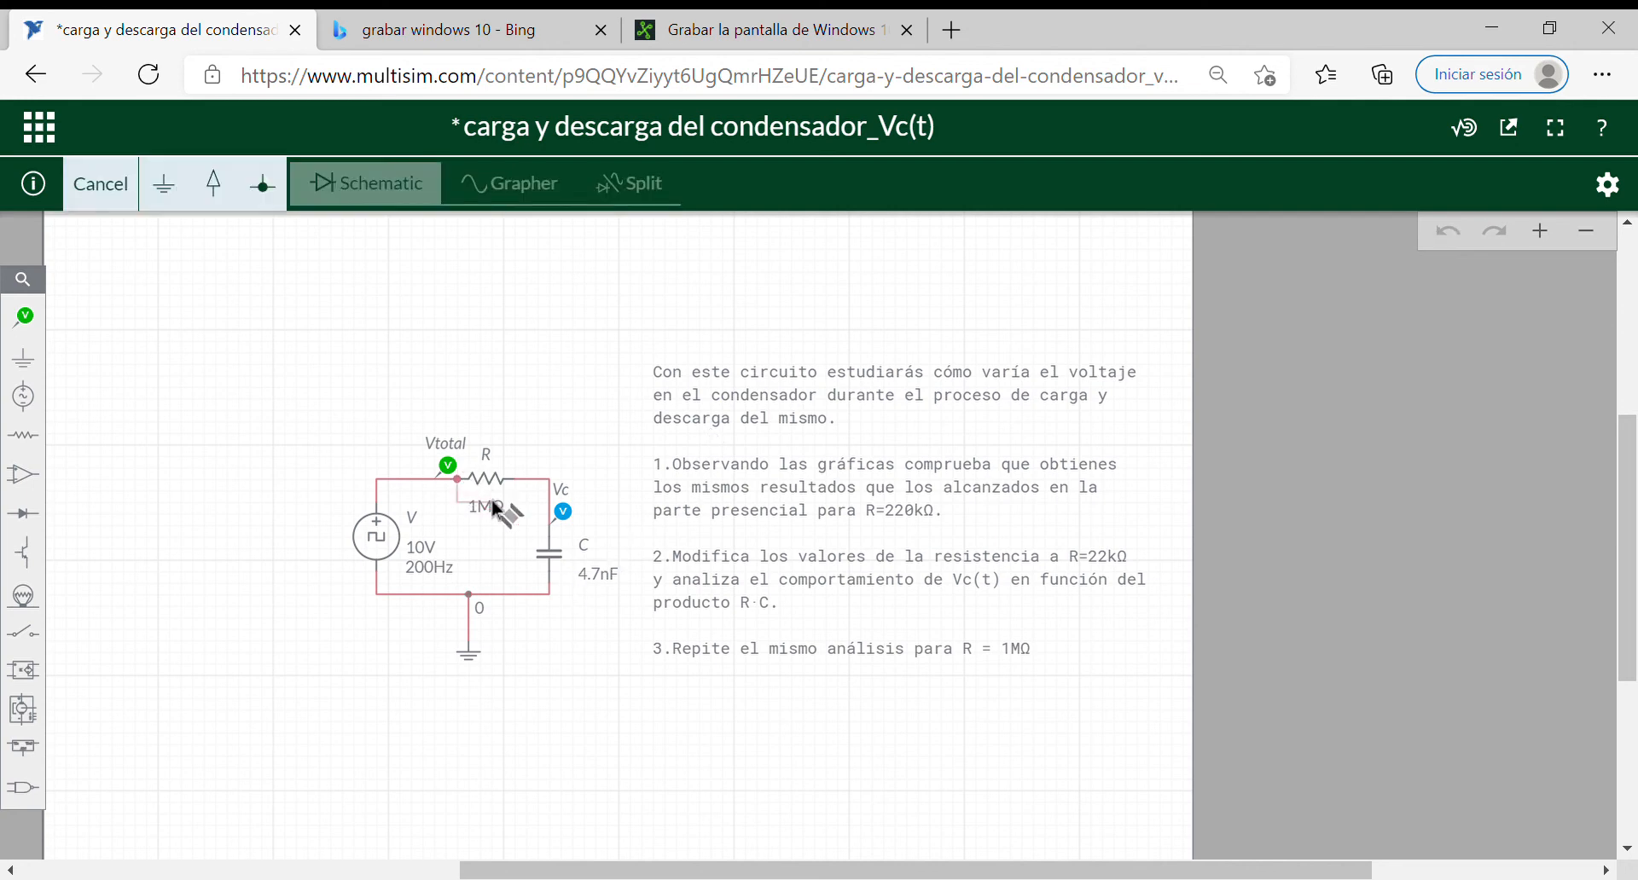
key(Escape)
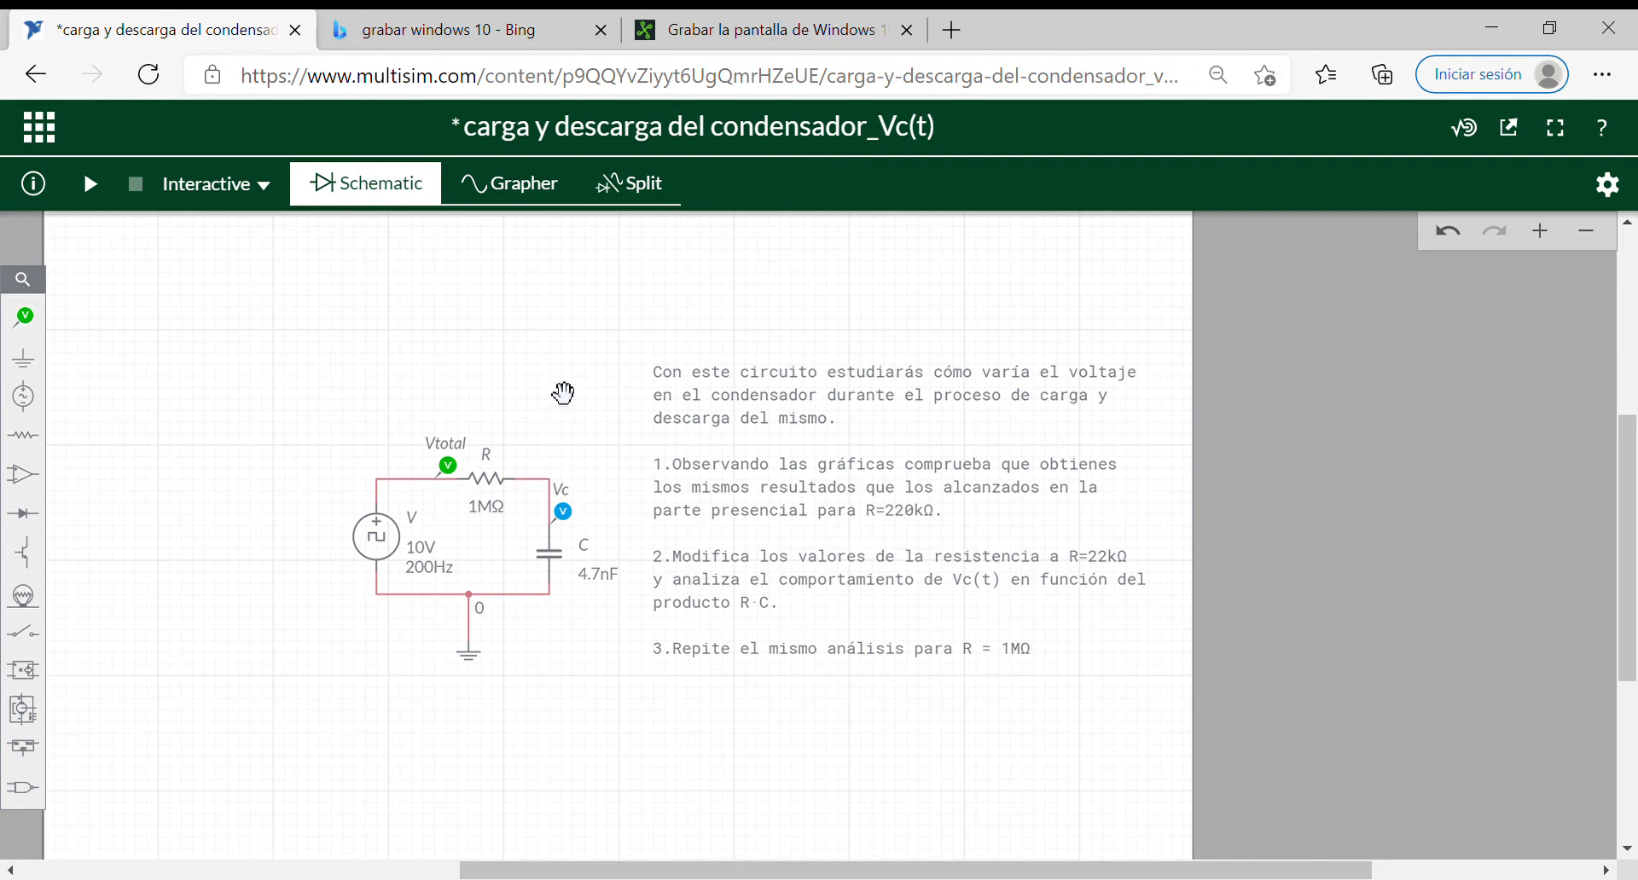
click(458, 479)
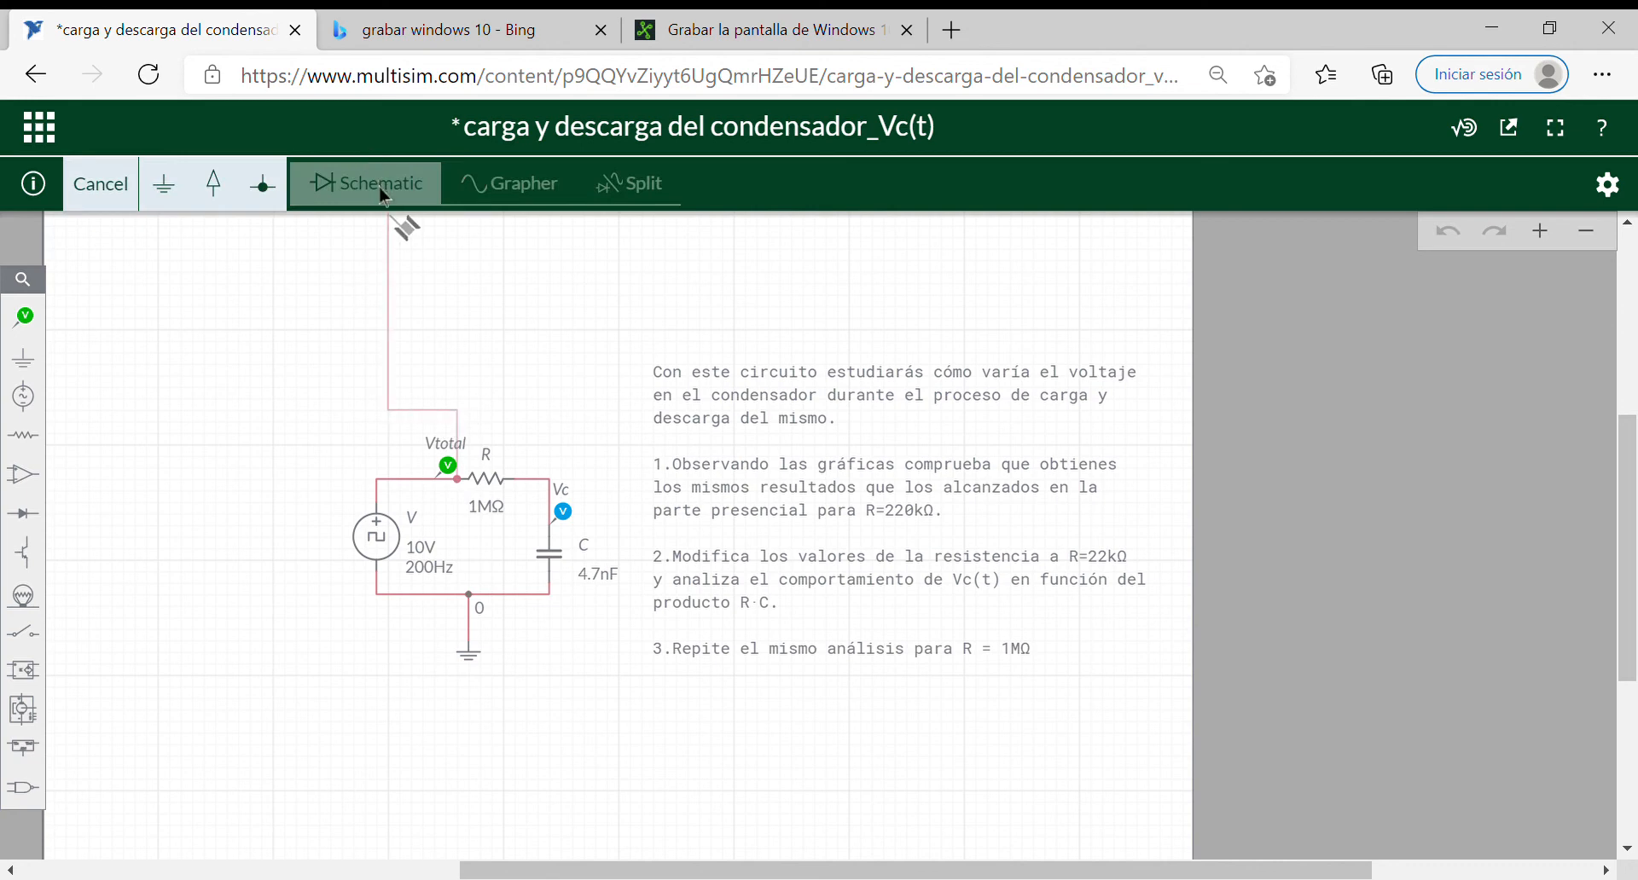
key(Escape)
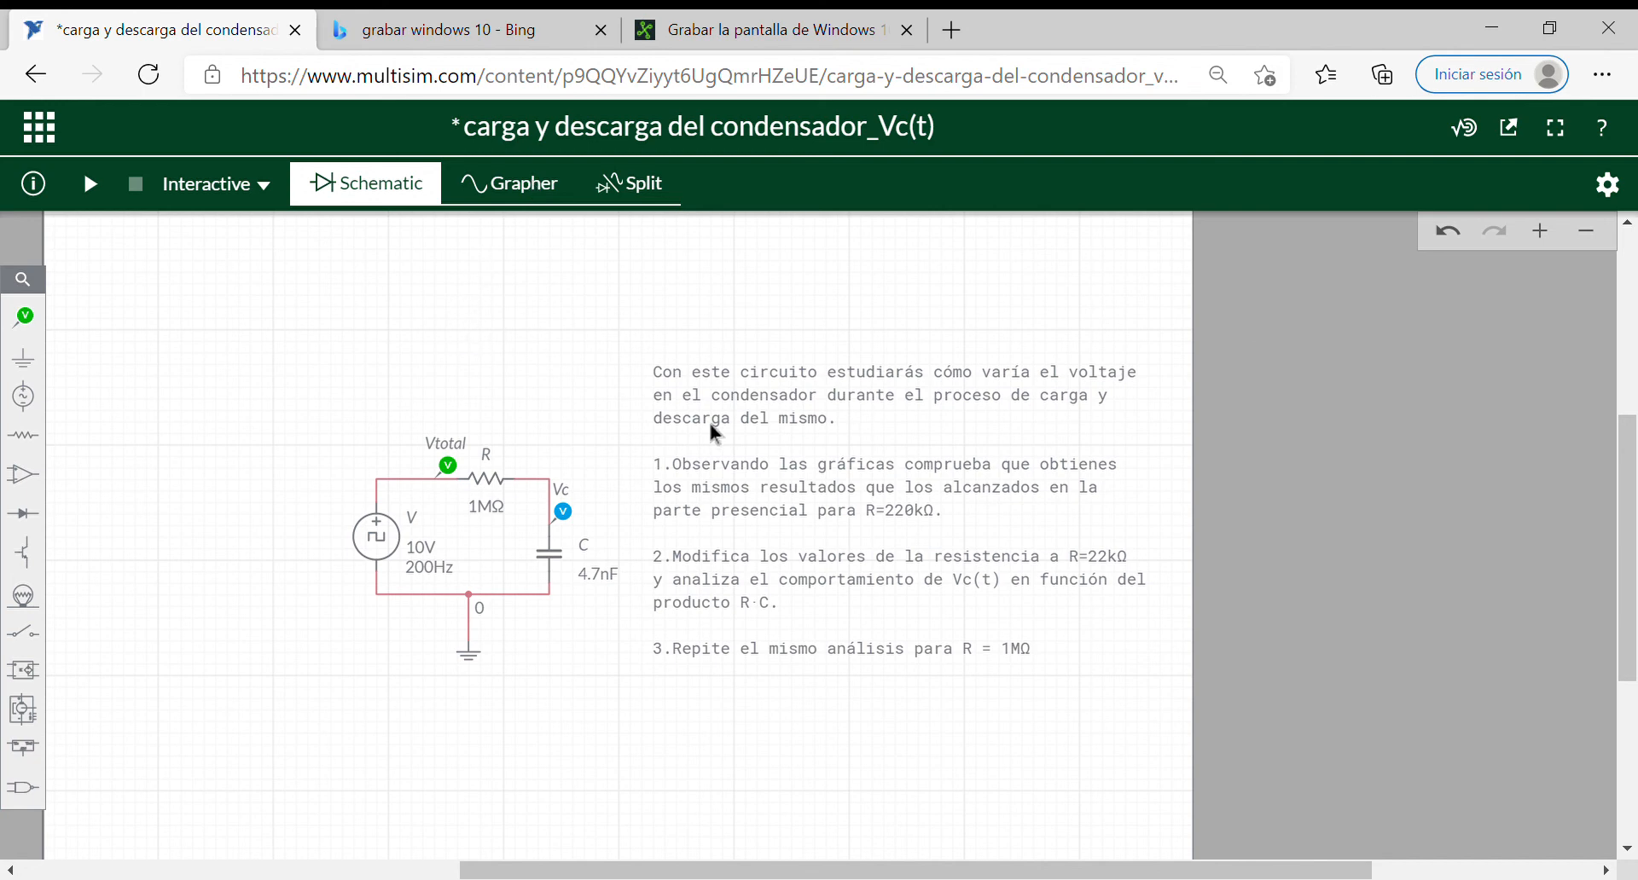
Enable the periodic measurement labels for interactive simulation on the Vtotal probe
click(465, 472)
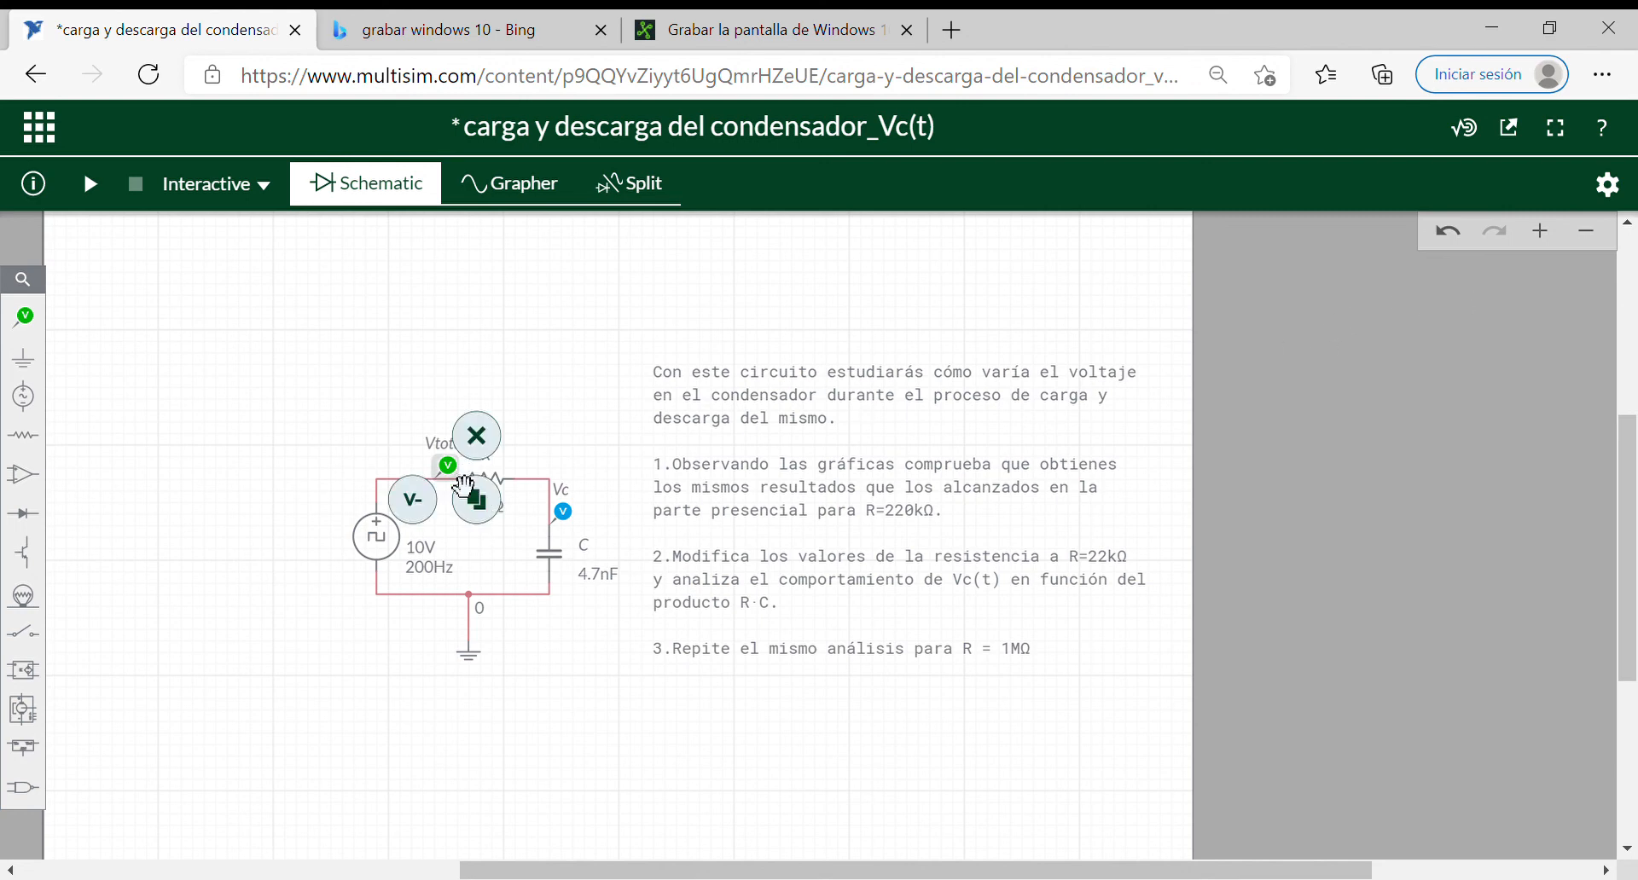
double_click(463, 485)
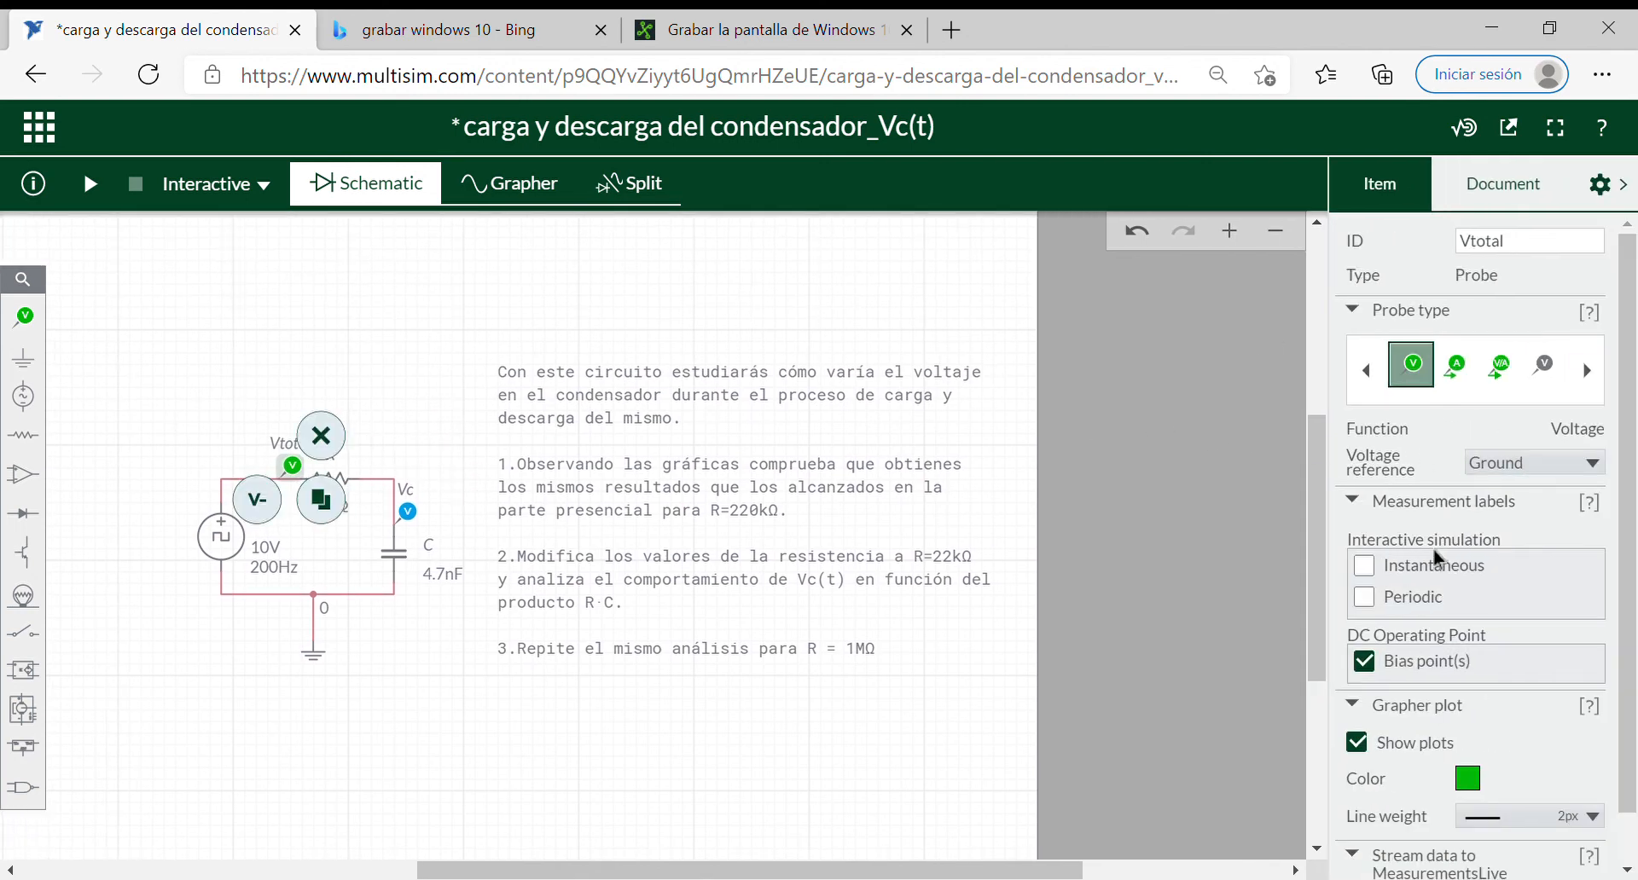
click(1373, 600)
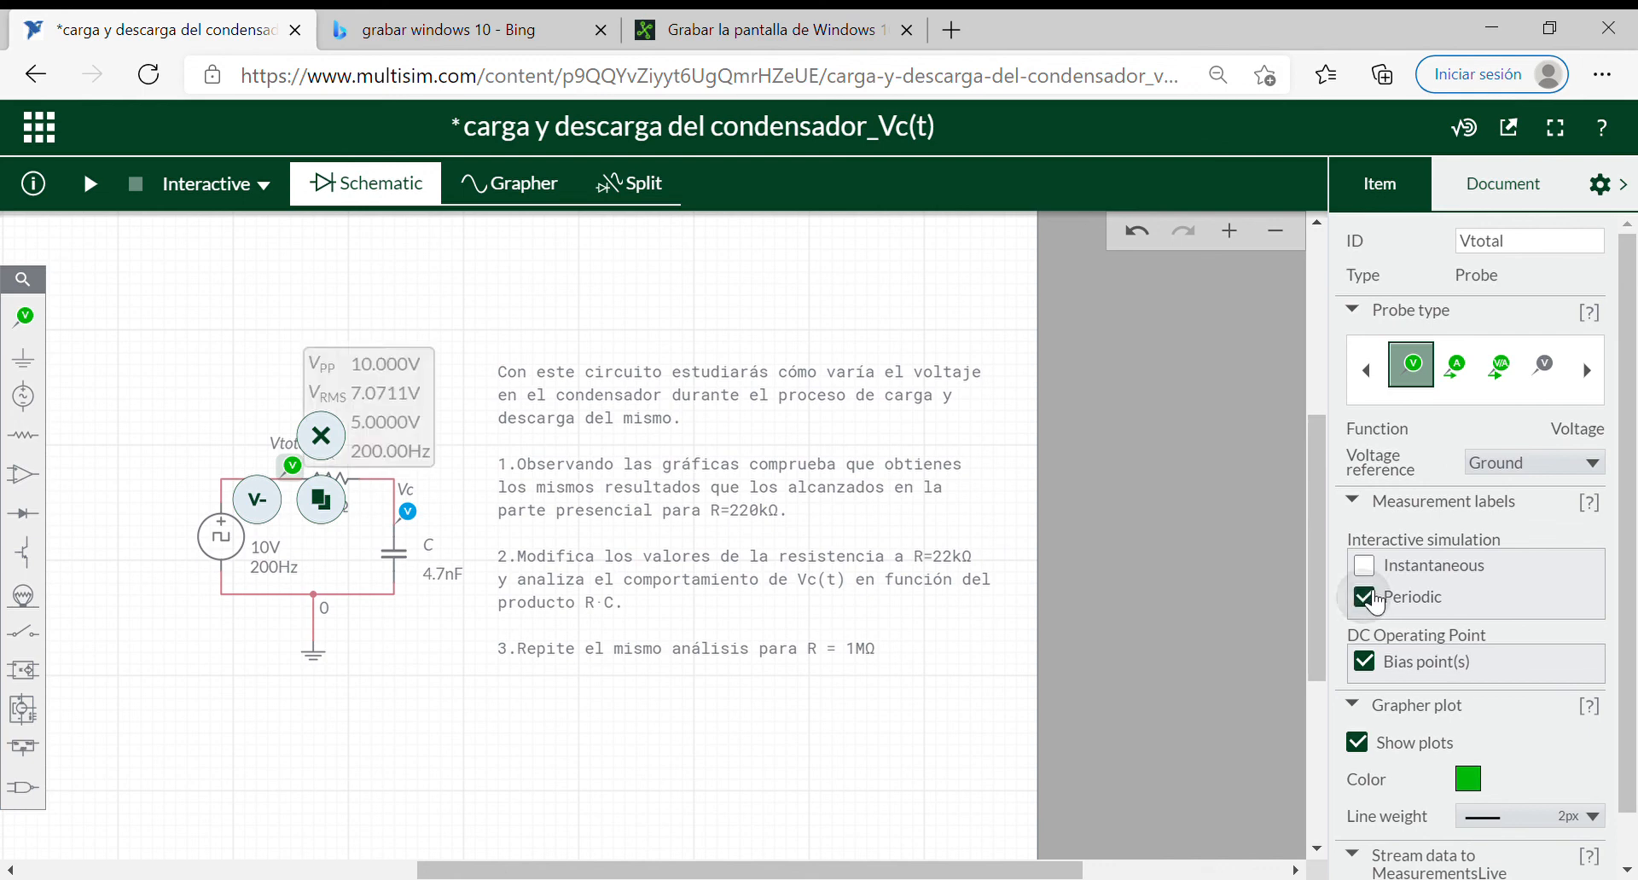
click(1174, 567)
click(1595, 195)
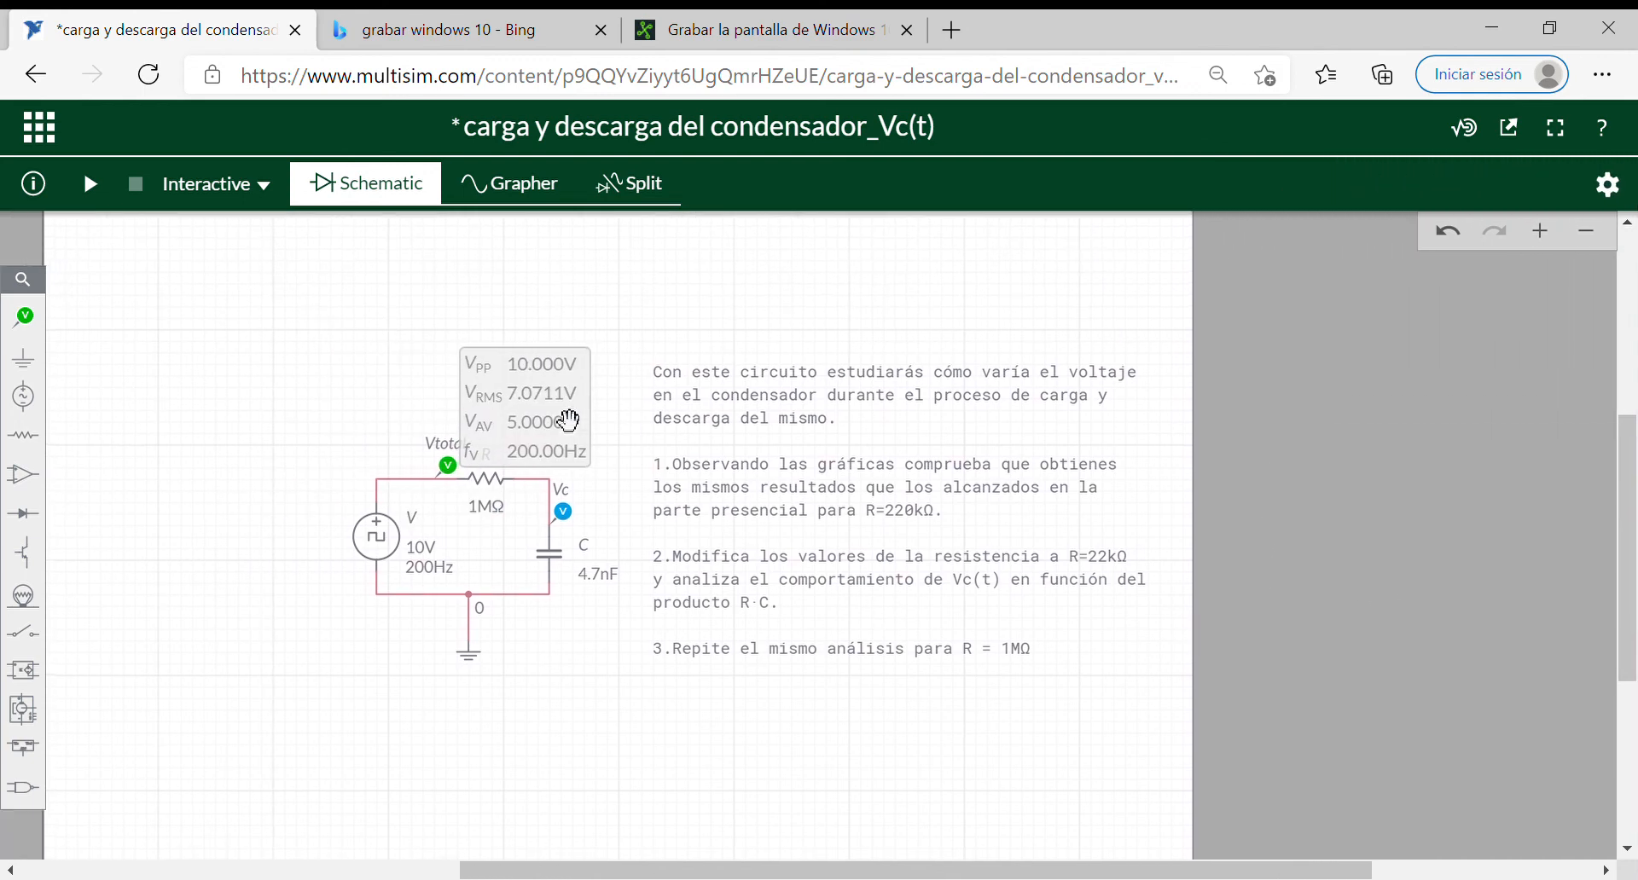